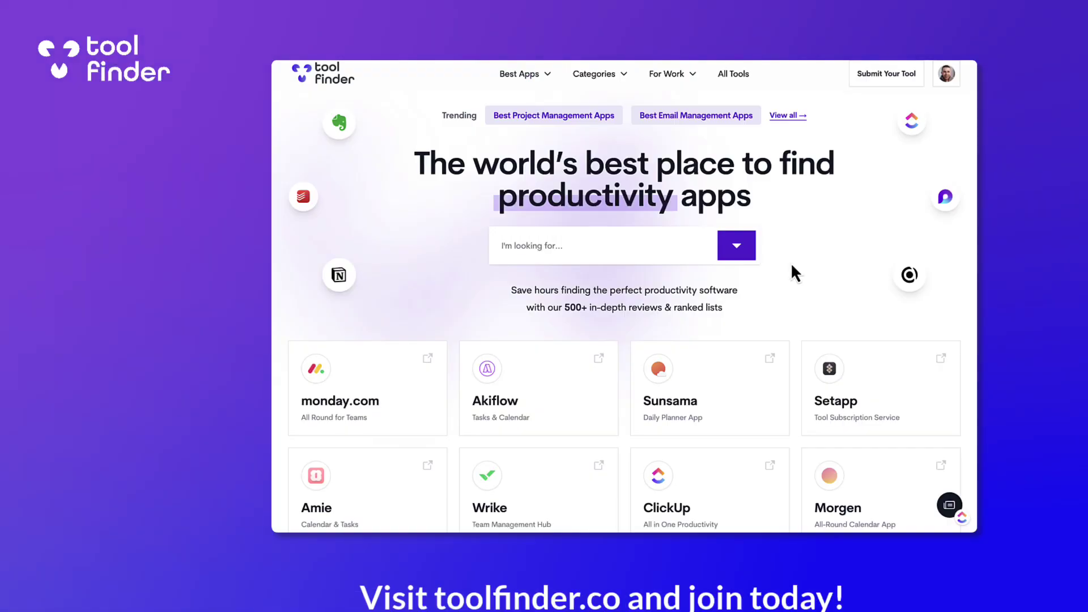
# Browse the Tool Finder homepage and open the Sunsama review page
pyautogui.scroll(-3, 680, 352)
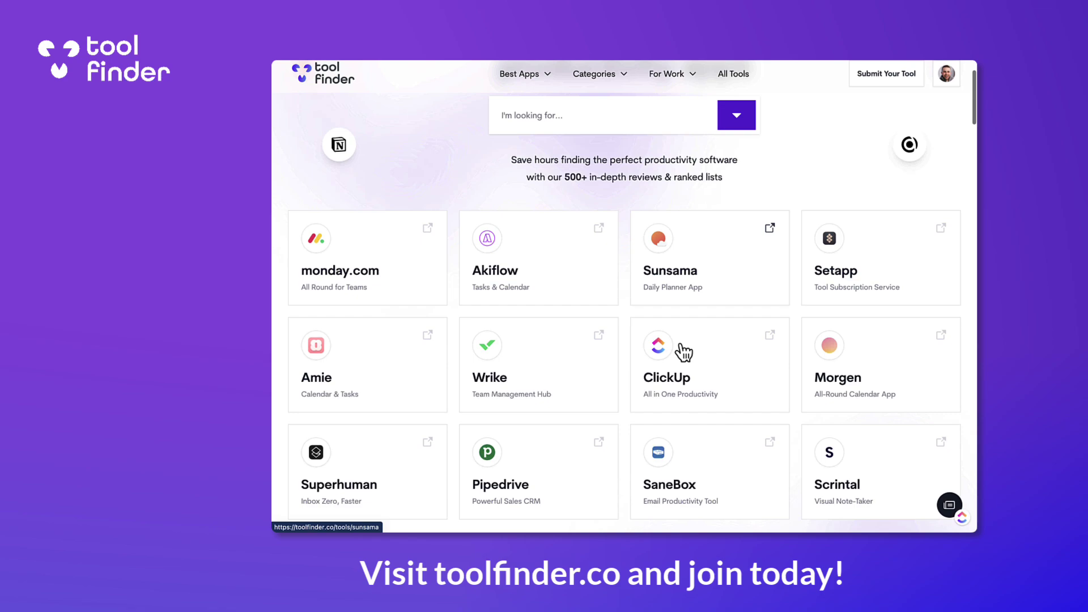
pyautogui.click(710, 268)
pyautogui.scroll(-15, 964, 218)
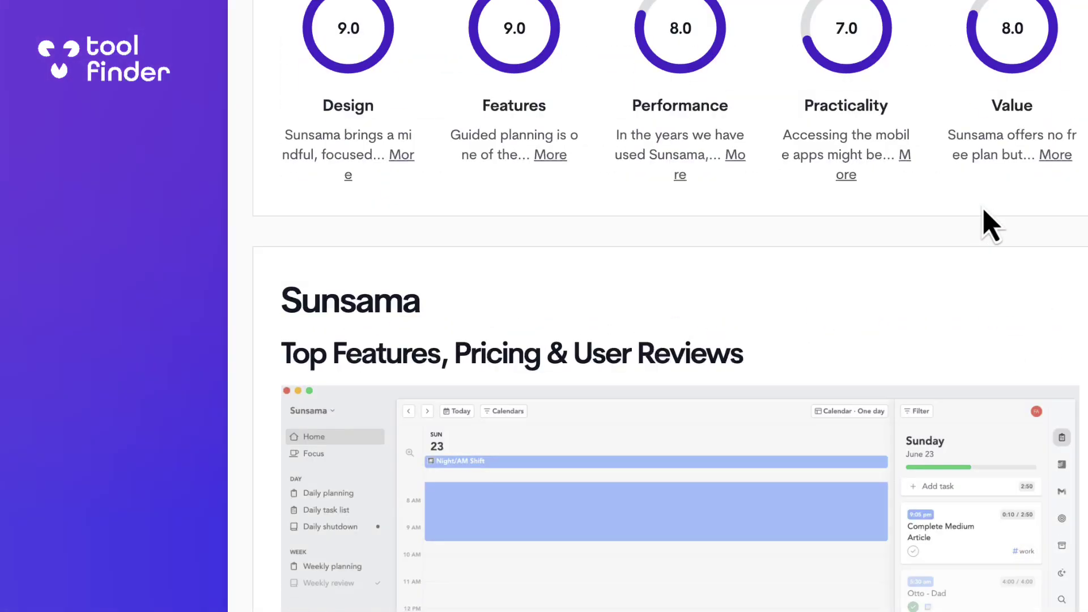
pyautogui.scroll(8, 984, 218)
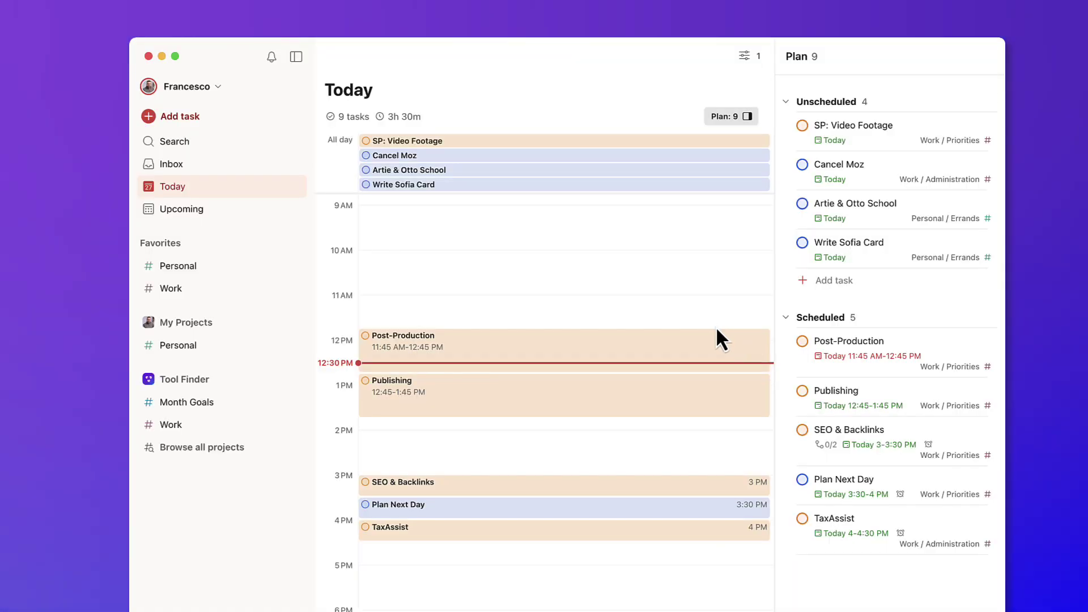
# Scroll the Today calendar to the Publishing block at 12:45–1:45 PM
pyautogui.scroll(-2, 717, 333)
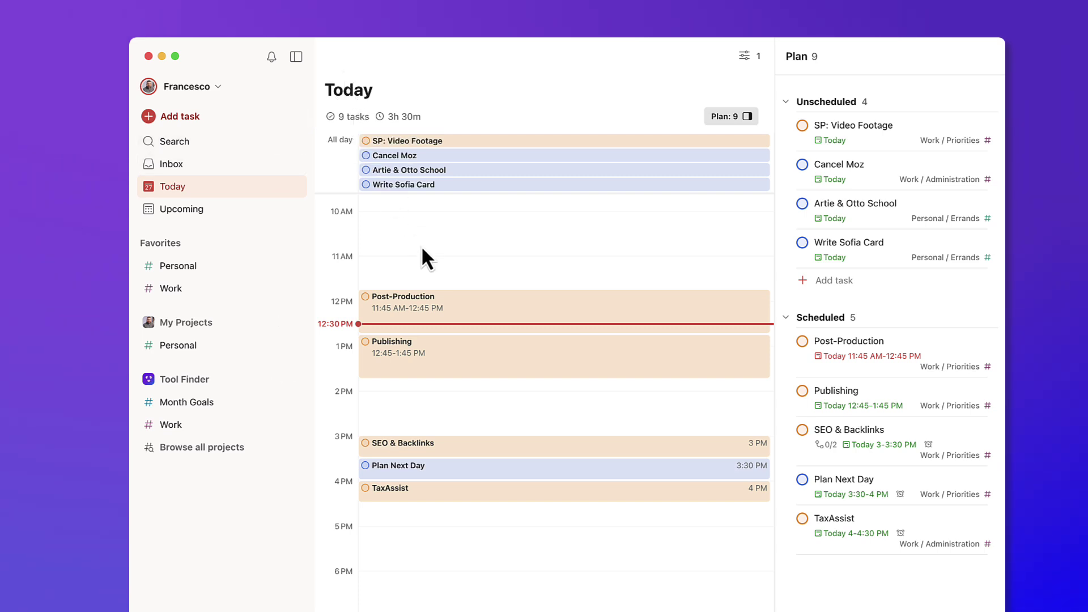
pyautogui.scroll(2, 425, 262)
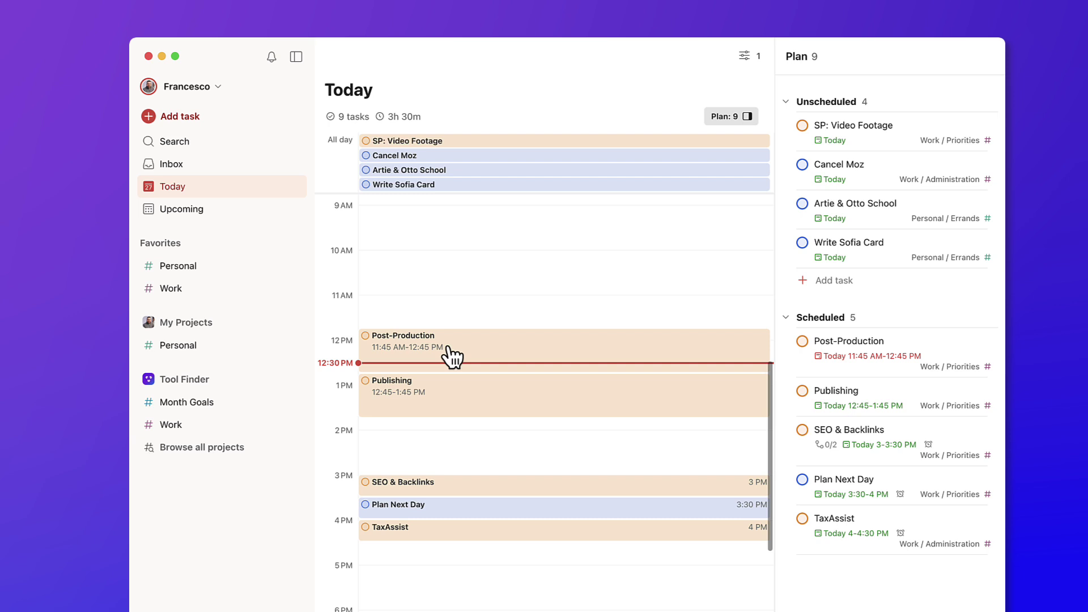
pyautogui.moveTo(466, 422)
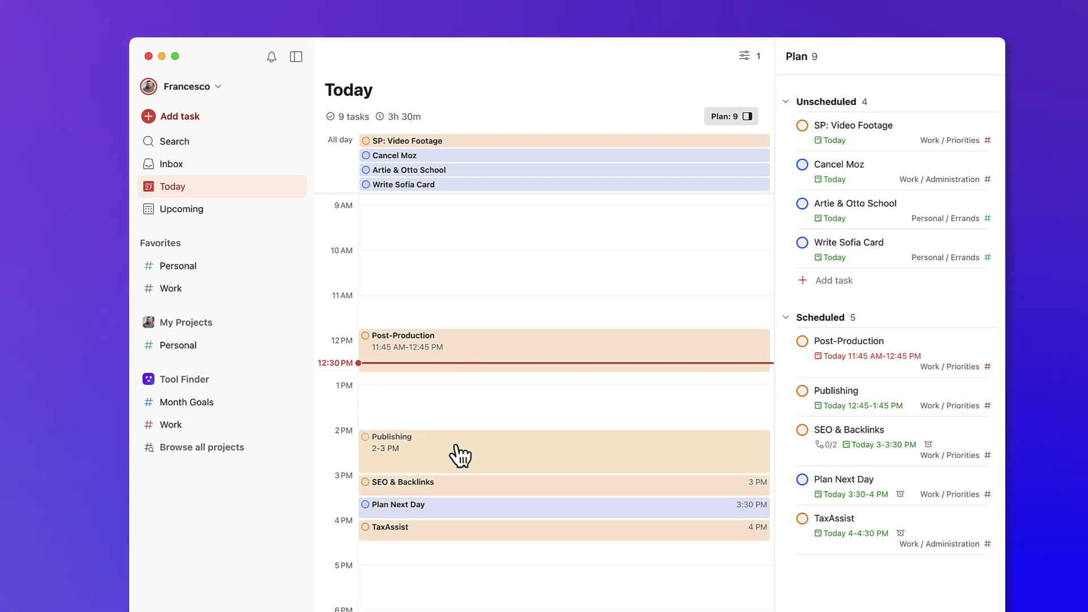
# Add Priority 3 Inbox task 'Adding Tasks quickly' due tomorrow at 2 PM, then return to Today
pyautogui.click(235, 169)
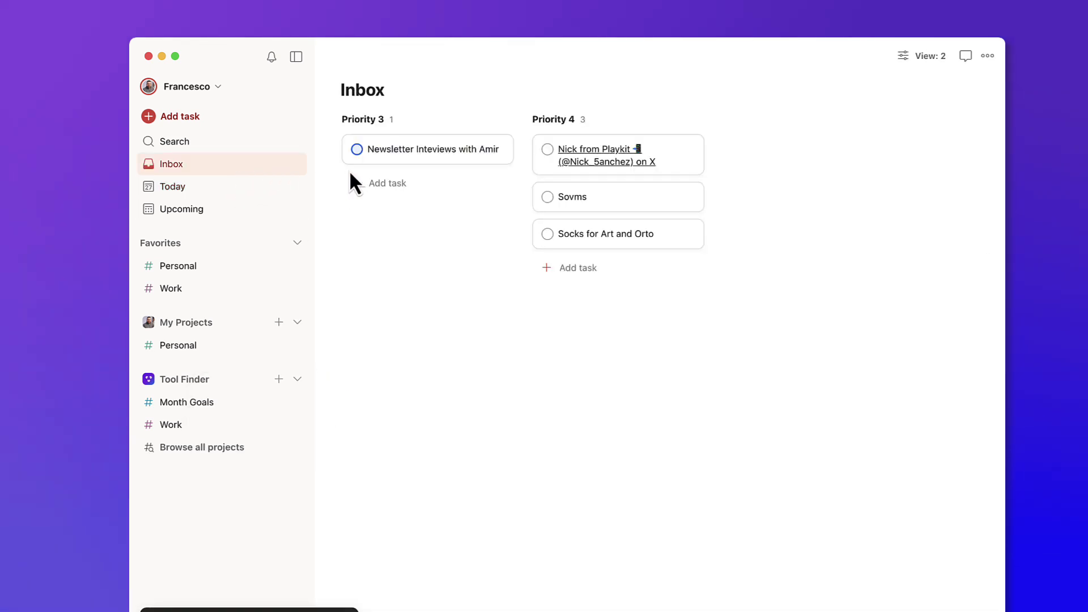
pyautogui.click(384, 189)
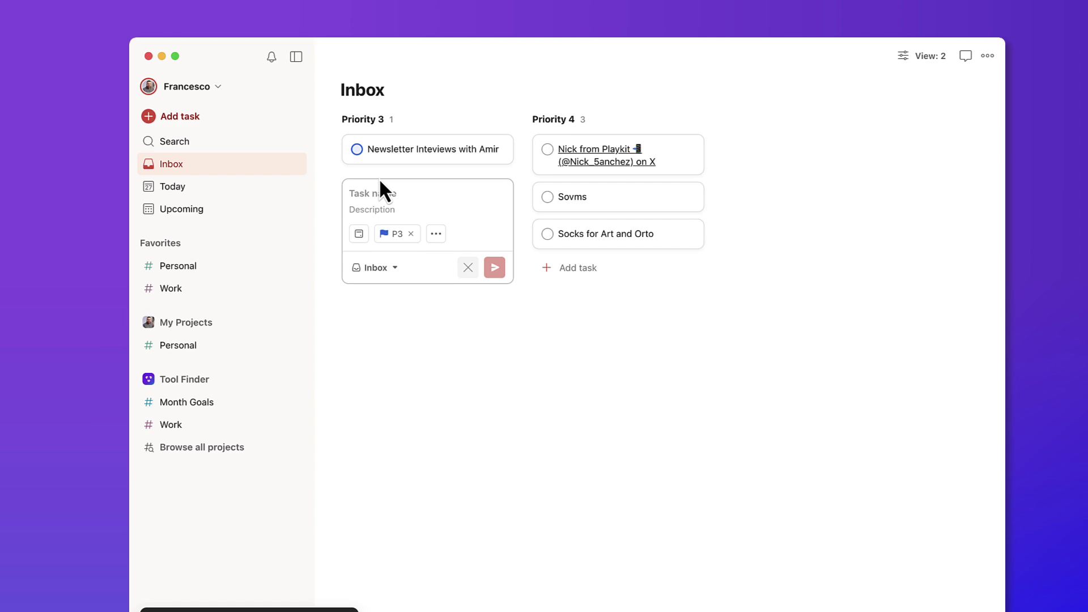
pyautogui.write('Adding a ')
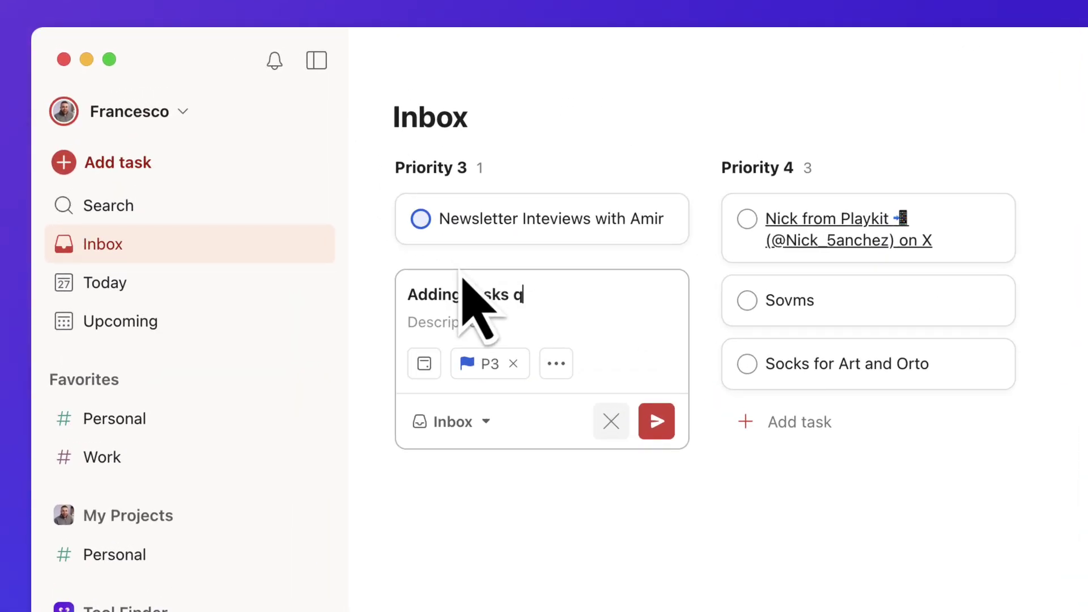
pyautogui.write('sks quickly tom a')
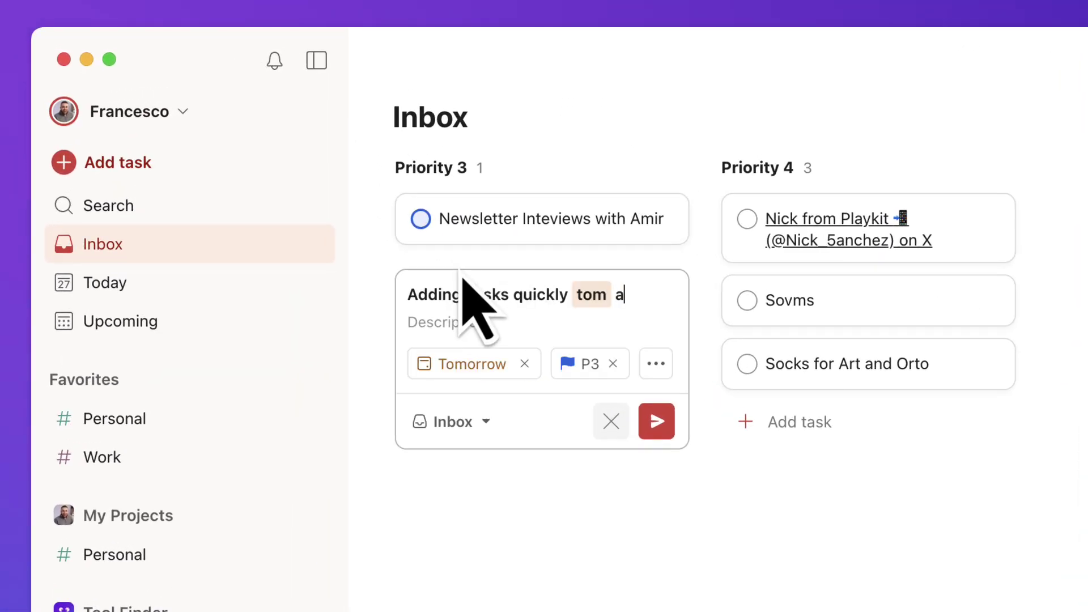
pyautogui.write('t 2pm')
pyautogui.press('Return')
pyautogui.press('Escape')
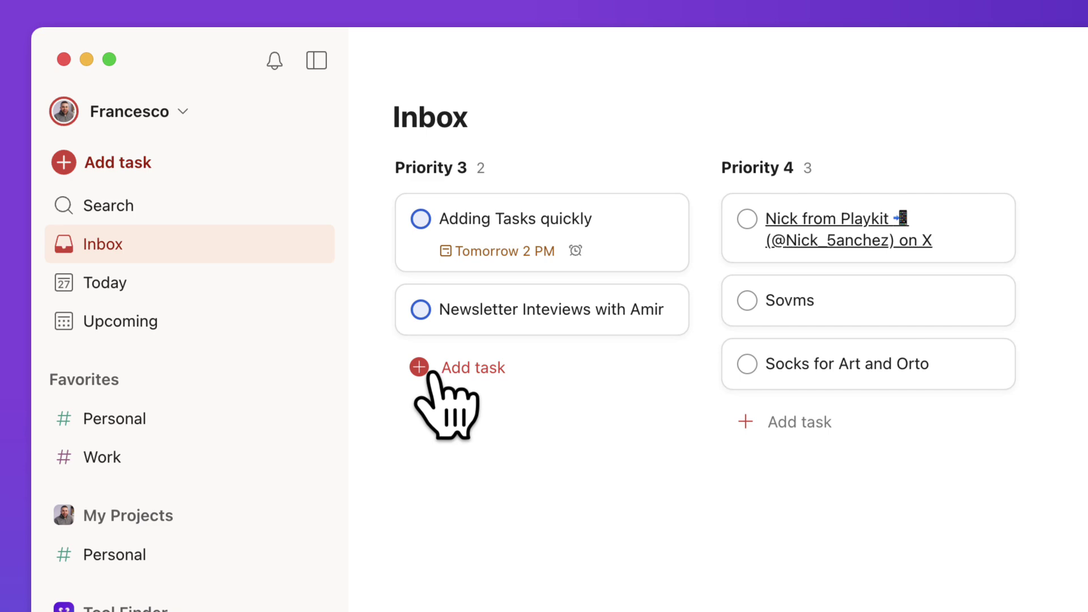
pyautogui.click(286, 286)
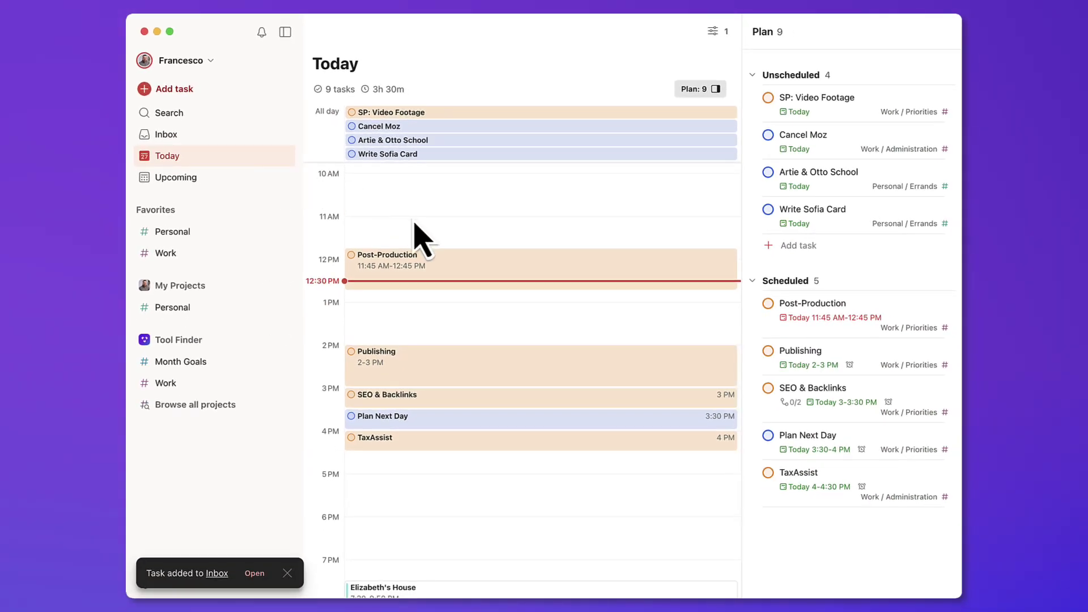
pyautogui.scroll(-2, 416, 236)
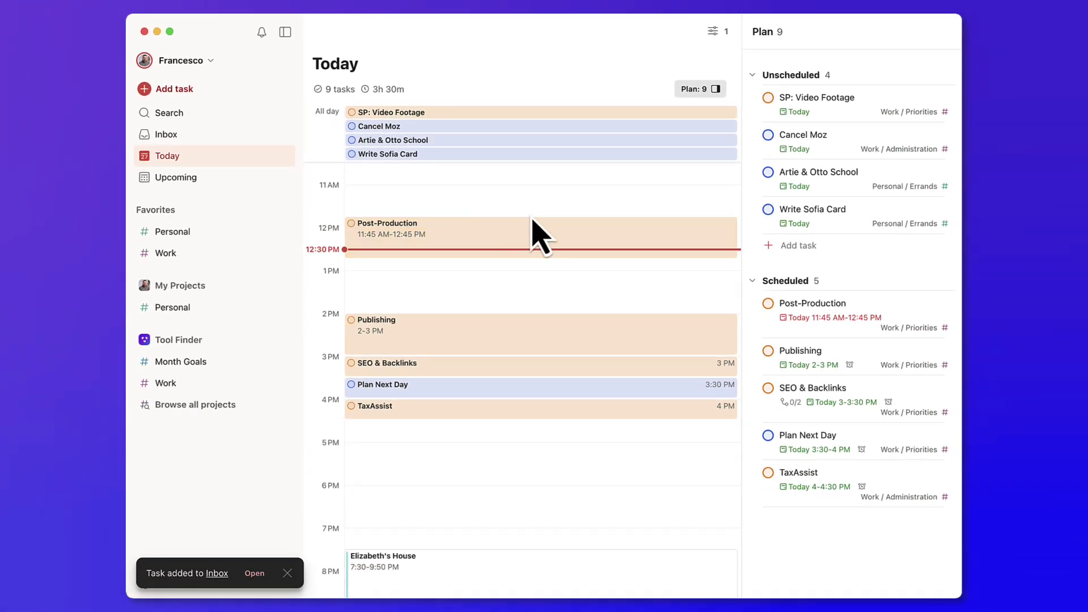
pyautogui.click(230, 136)
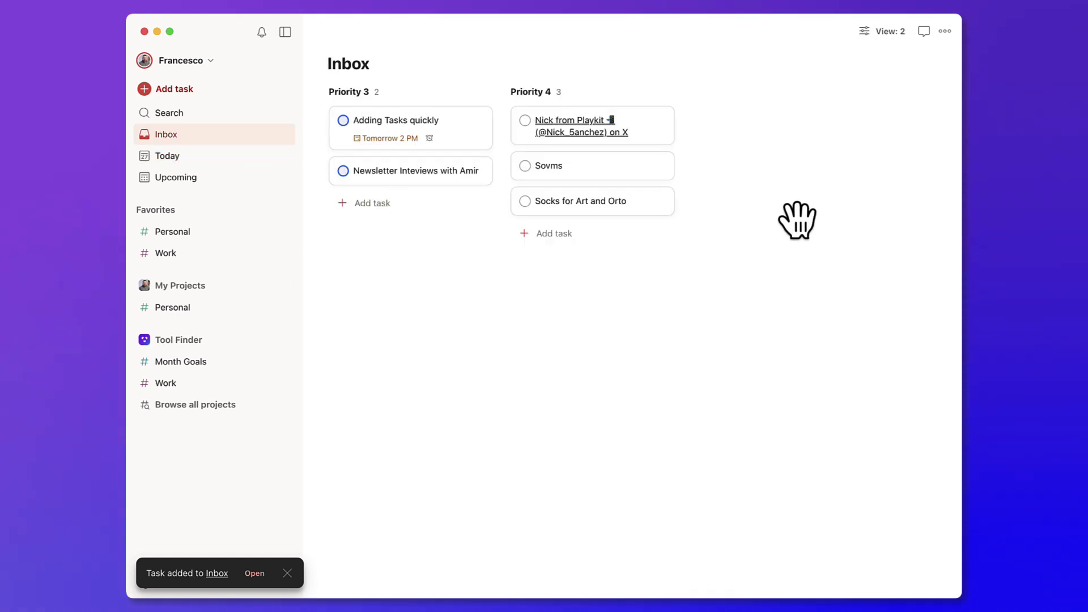
pyautogui.click(267, 157)
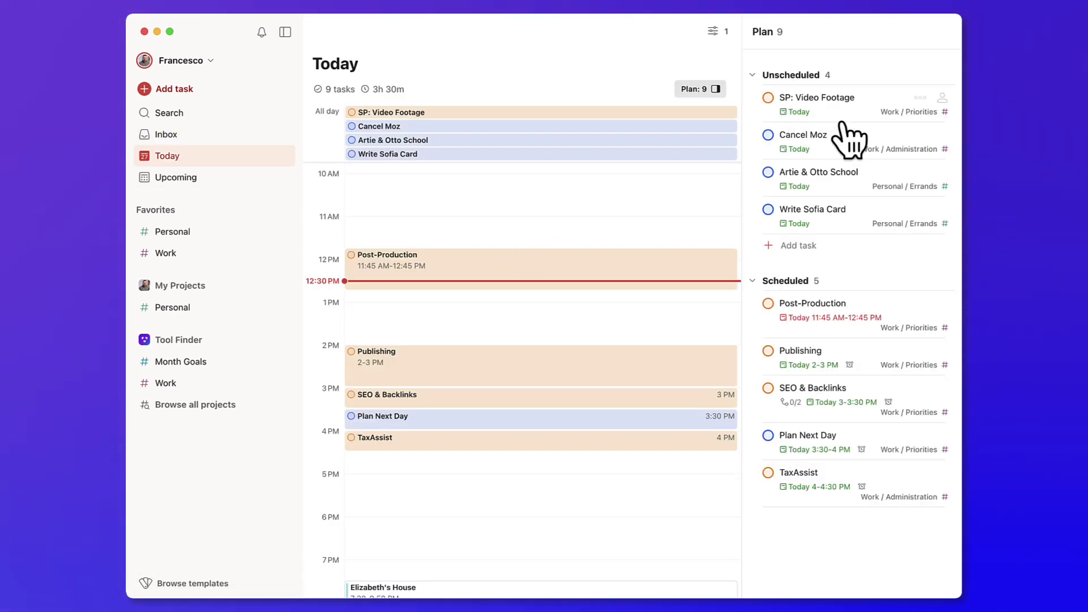
pyautogui.click(712, 32)
pyautogui.click(674, 89)
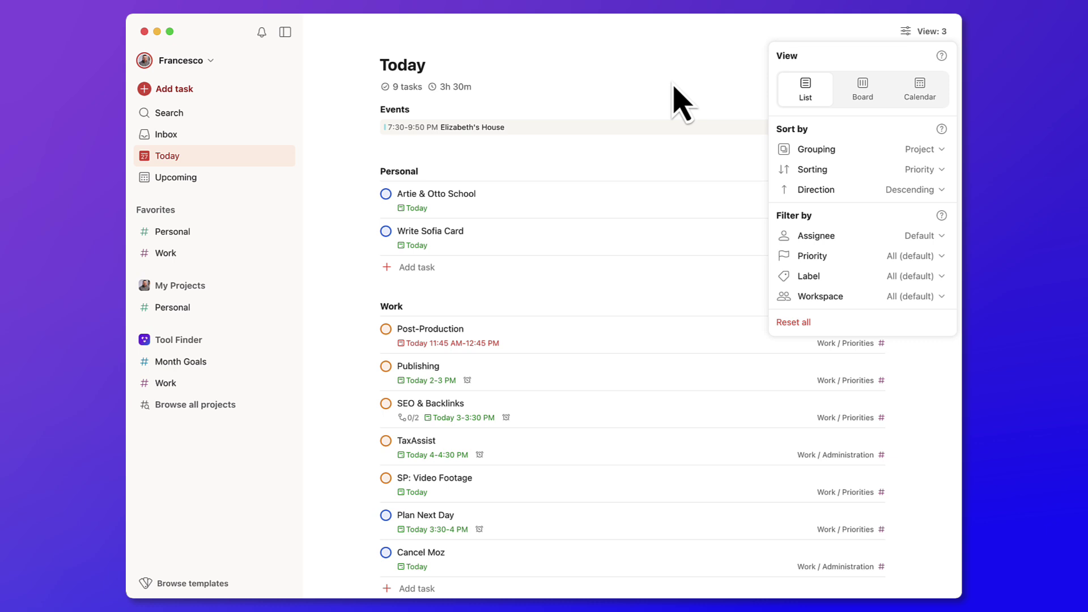
pyautogui.click(722, 76)
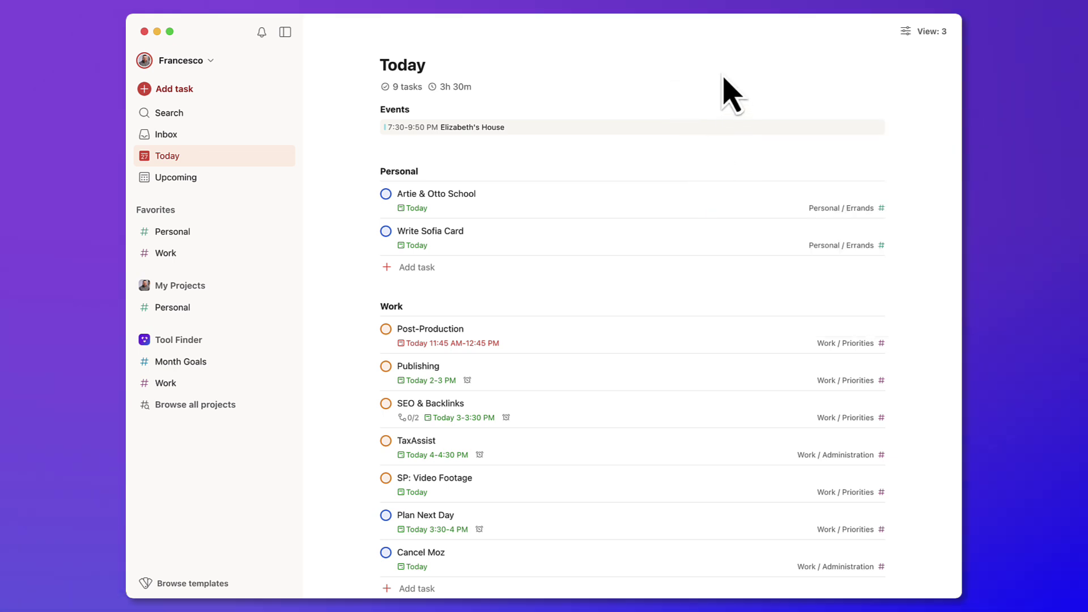
pyautogui.click(913, 31)
pyautogui.click(861, 150)
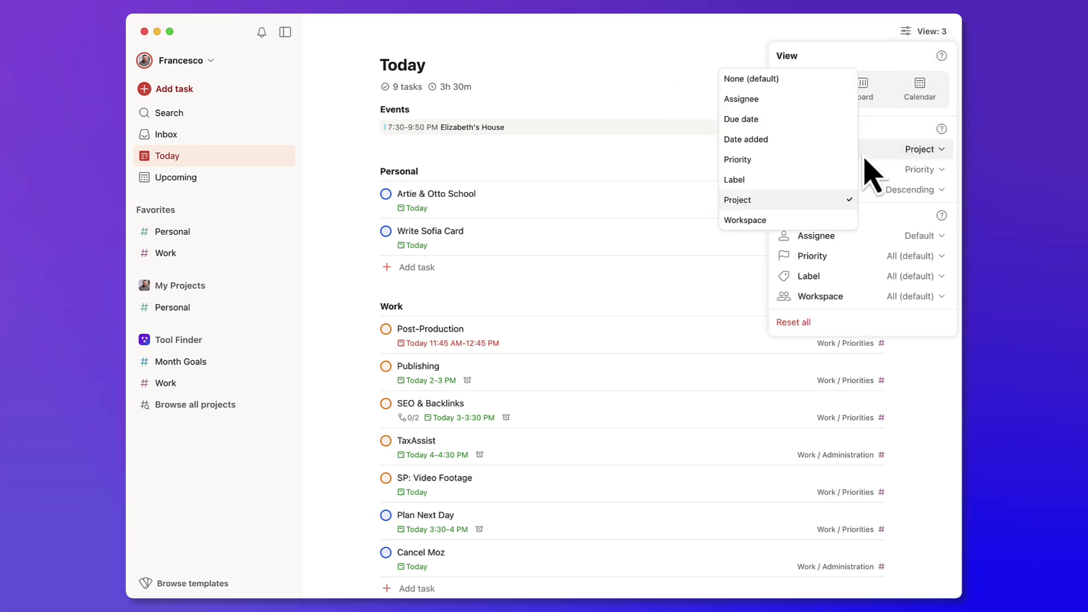
pyautogui.click(812, 165)
pyautogui.click(688, 94)
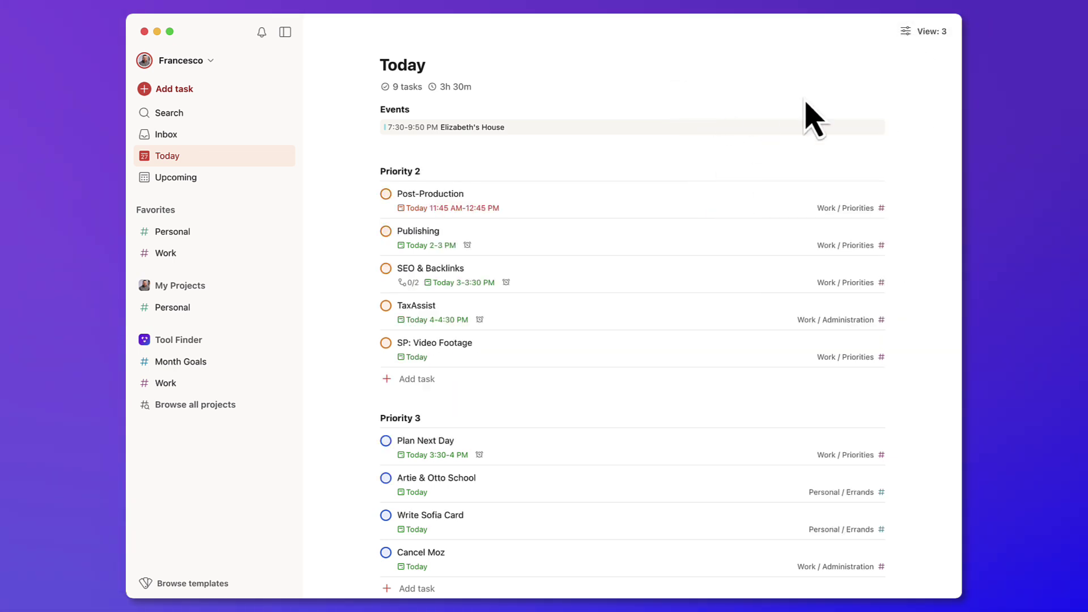
pyautogui.click(920, 33)
pyautogui.click(913, 89)
pyautogui.click(593, 80)
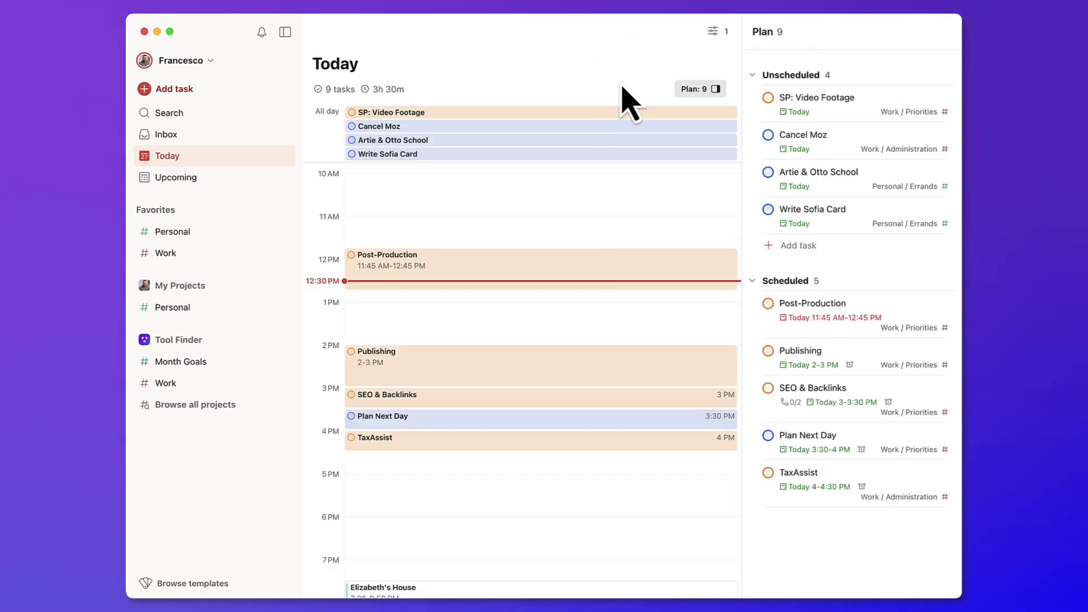
# Reschedule Publishing to 1–2 PM today and go to the Upcoming calendar
pyautogui.moveTo(651, 286)
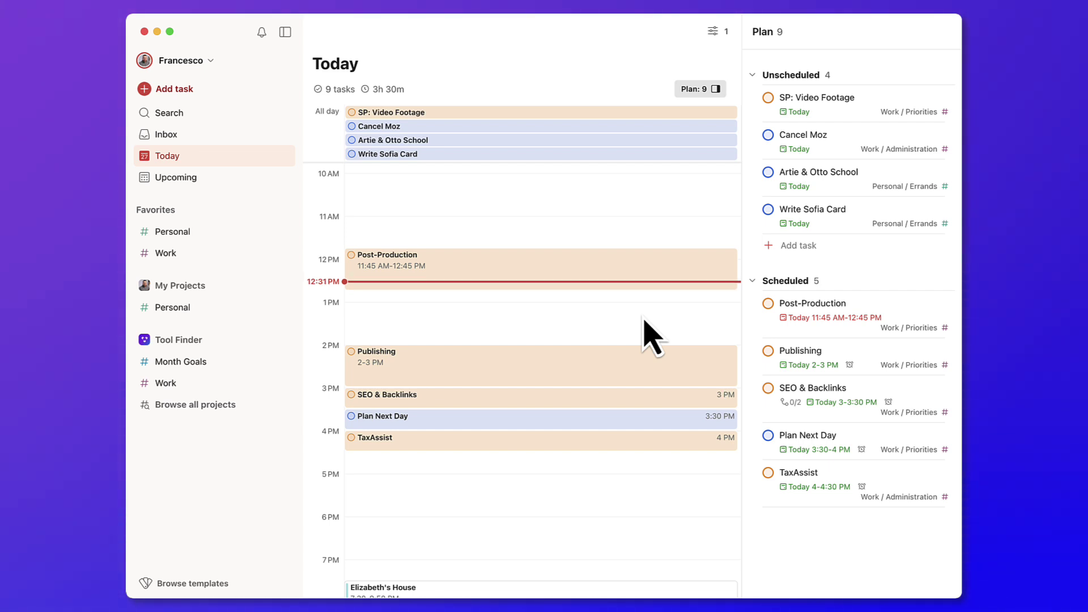
pyautogui.scroll(-1, 637, 338)
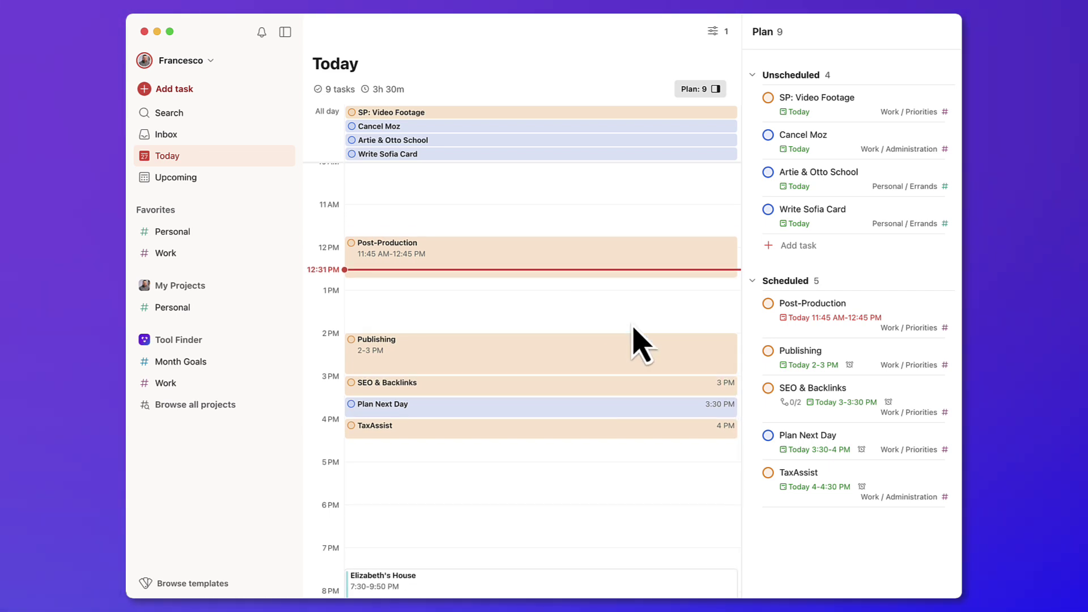
pyautogui.moveTo(578, 366); pyautogui.dragTo(578, 331)
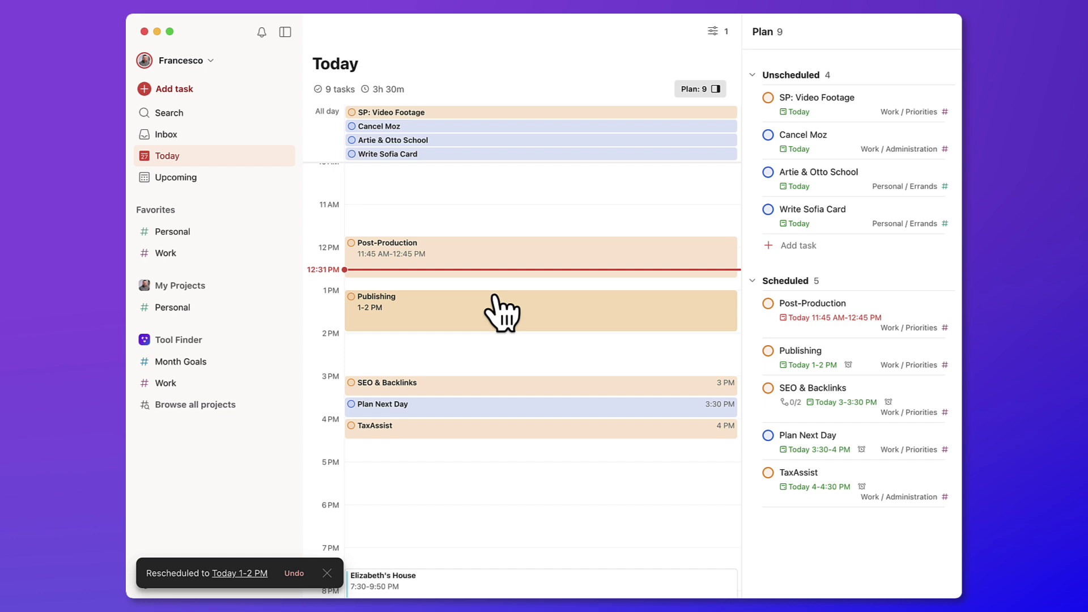
pyautogui.click(230, 171)
# Switch Upcoming to the Board layout to see tasks as day columns
pyautogui.scroll(-1, 624, 255)
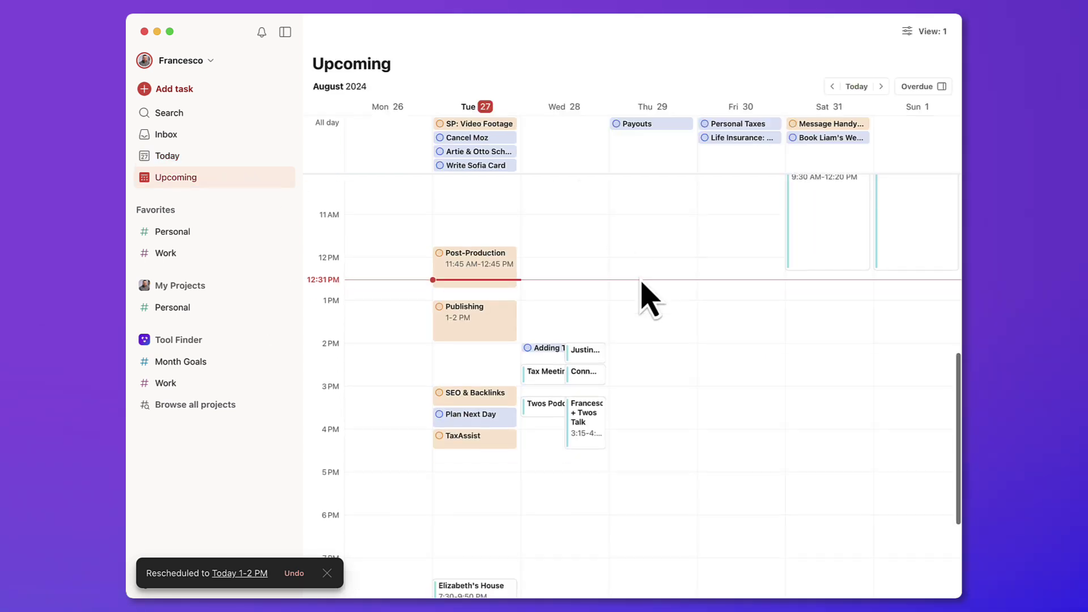
pyautogui.click(923, 34)
pyautogui.click(865, 86)
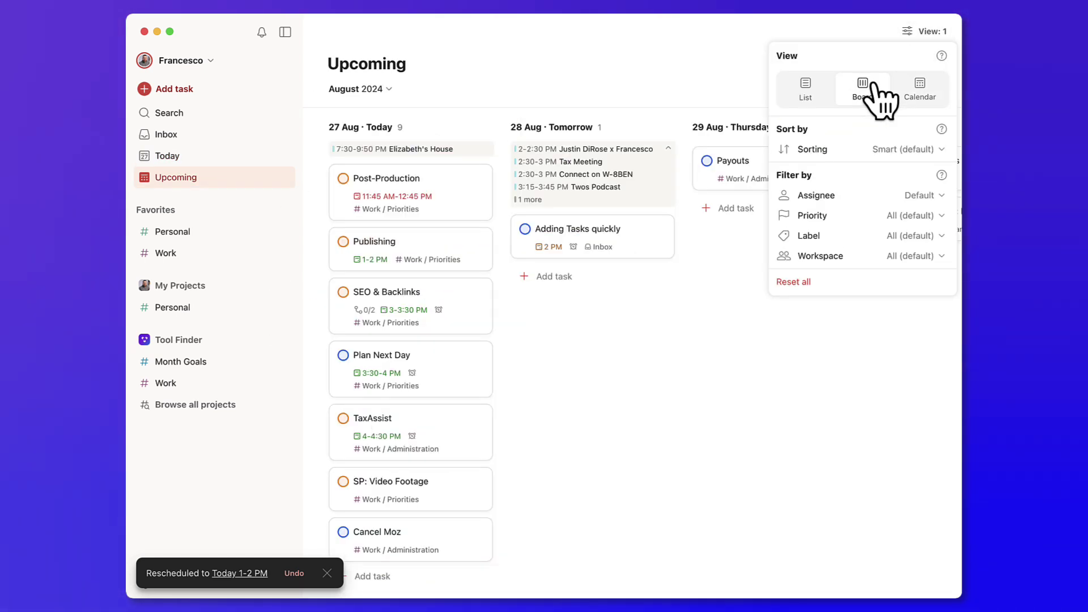
pyautogui.click(706, 102)
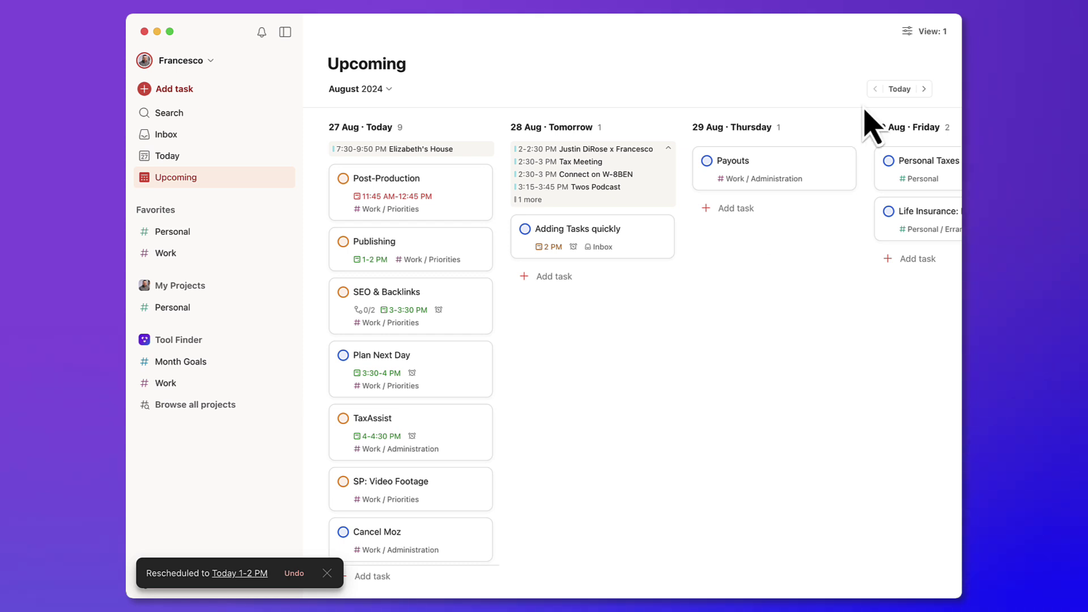
# Return Upcoming to Calendar, trying Month then Week, and open the Tool Finder Work project
pyautogui.click(923, 31)
pyautogui.click(910, 88)
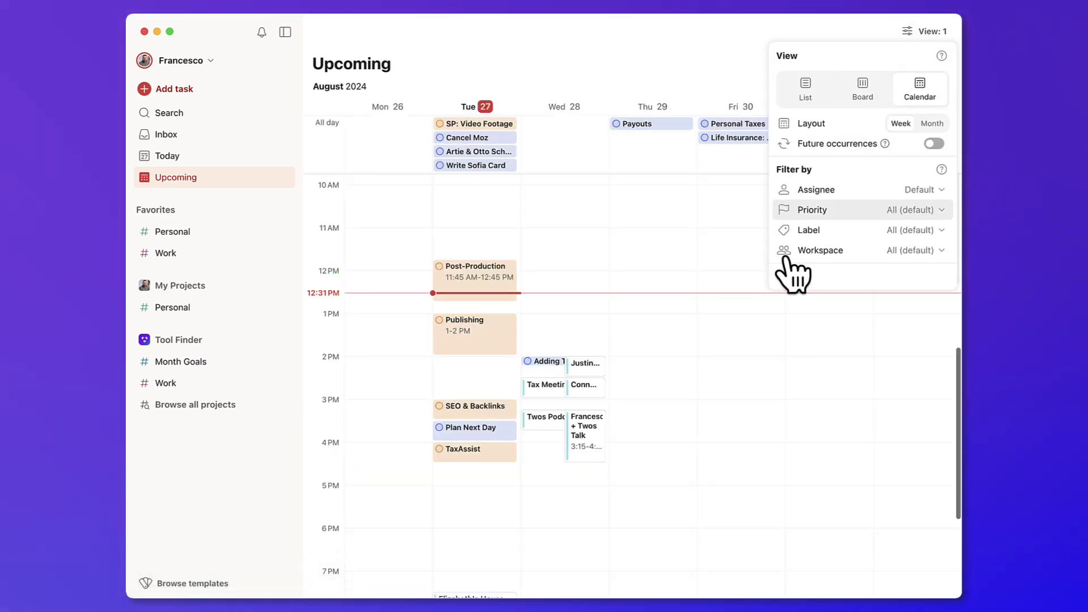
pyautogui.click(931, 123)
pyautogui.click(901, 123)
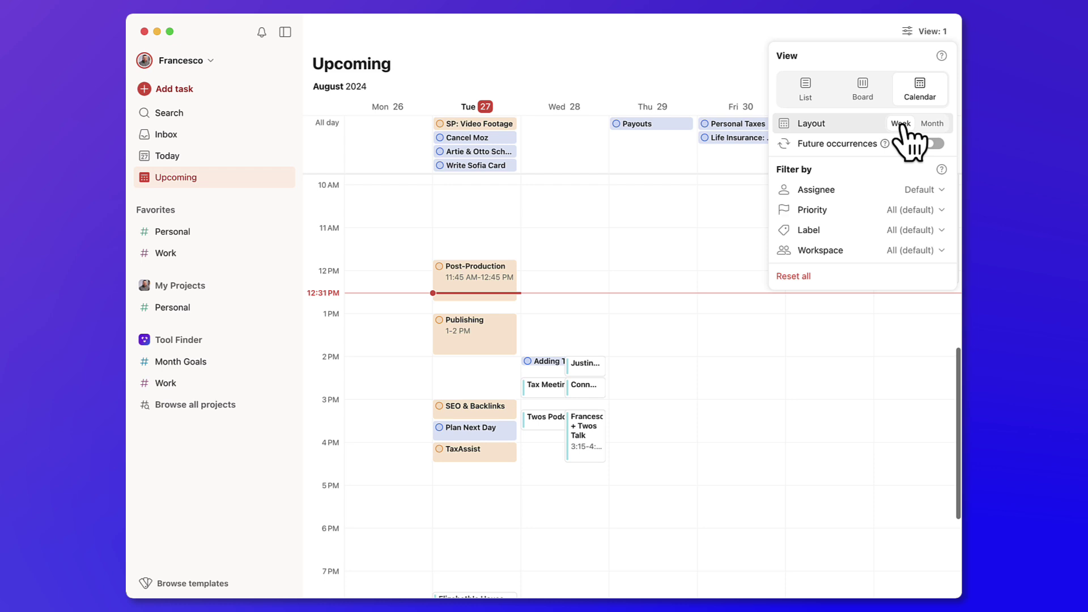
pyautogui.click(692, 250)
pyautogui.scroll(2, 686, 296)
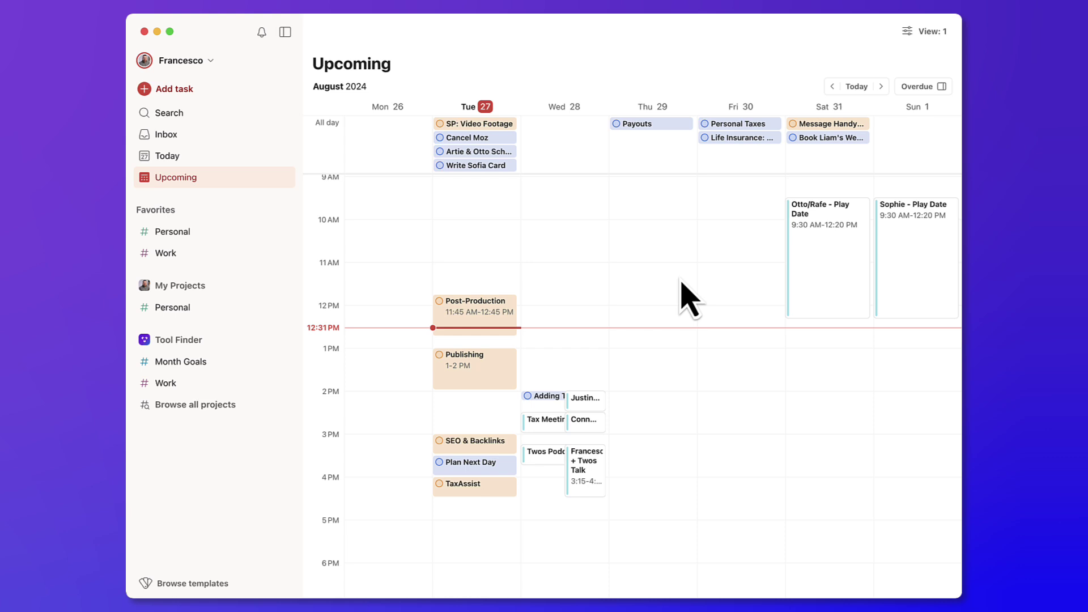
pyautogui.click(235, 397)
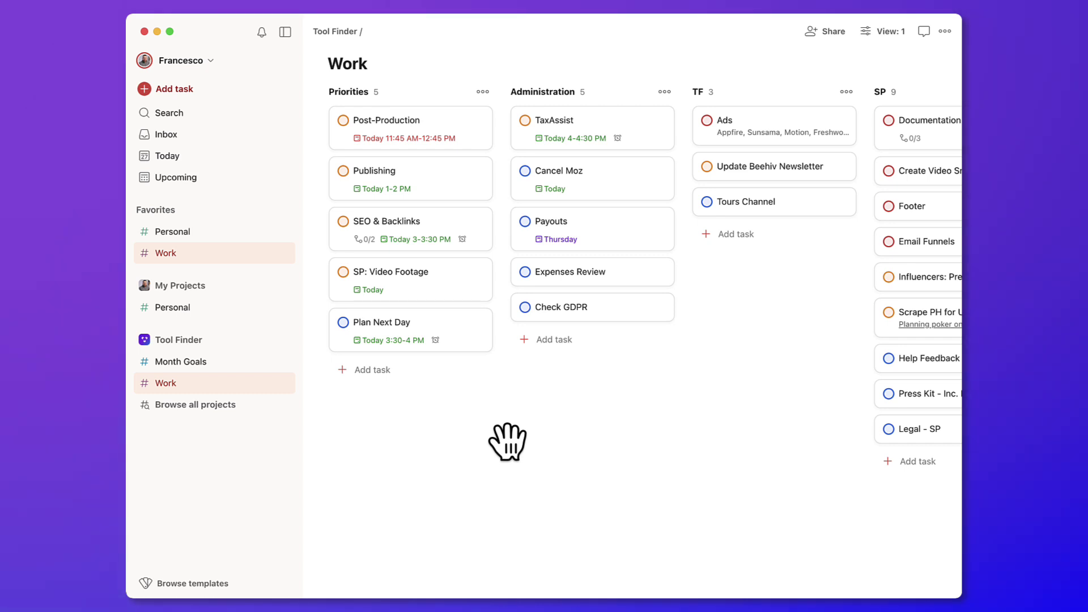
# Preview Work as a calendar, return to board, and group by Priority with Priority sorting
pyautogui.click(904, 35)
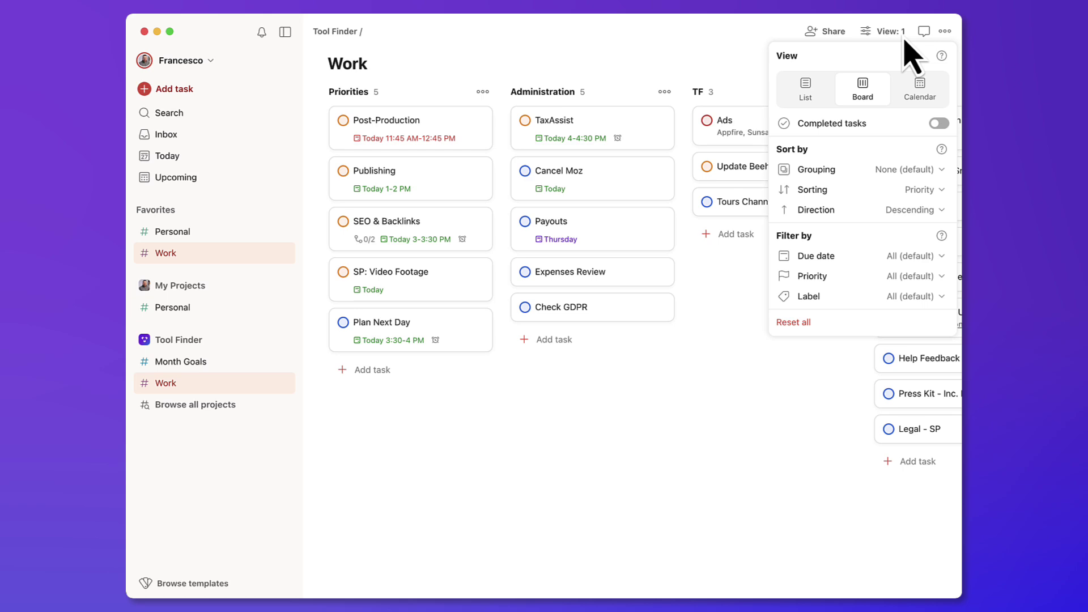
pyautogui.click(914, 87)
pyautogui.click(873, 86)
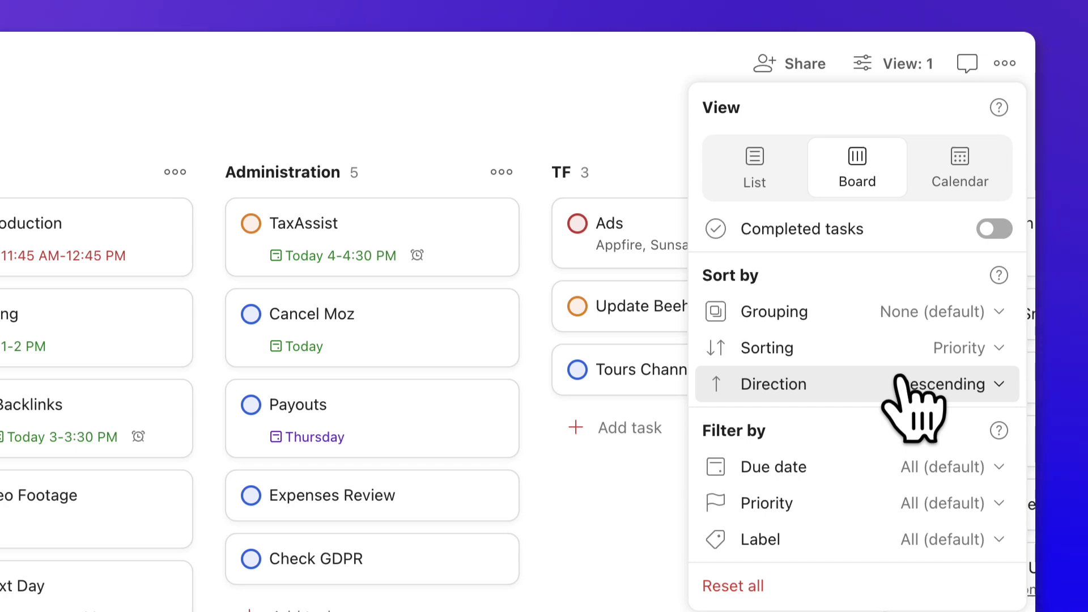
pyautogui.click(907, 357)
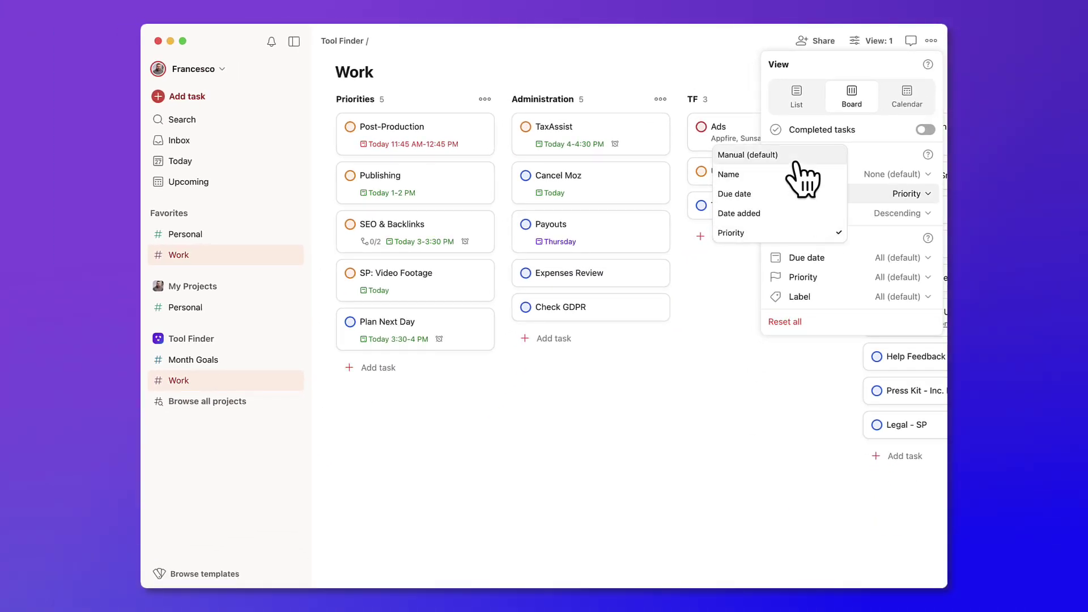
pyautogui.click(888, 223)
pyautogui.click(895, 174)
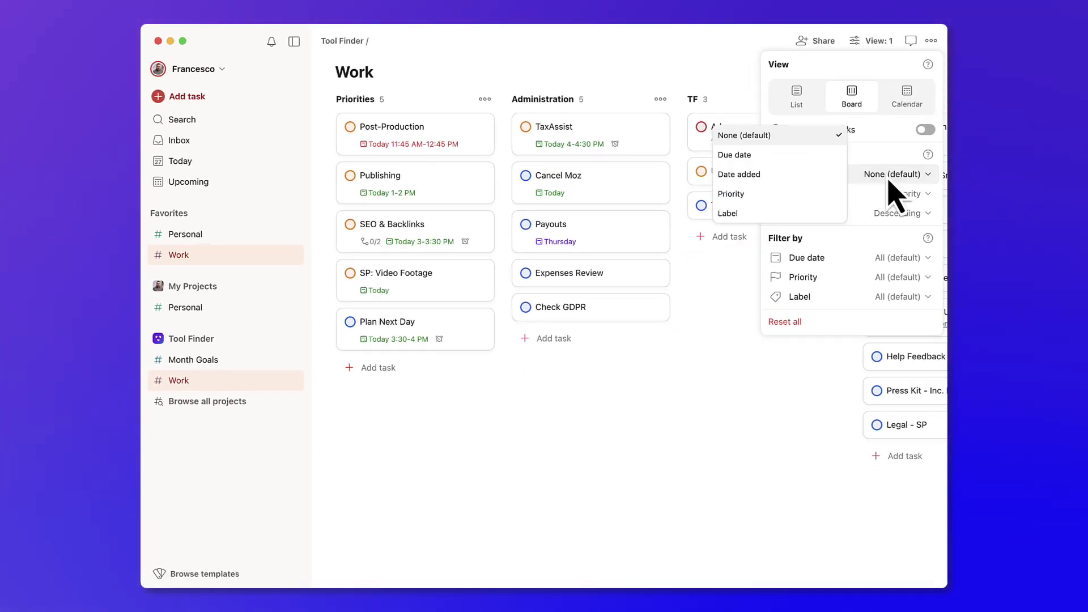
pyautogui.click(800, 196)
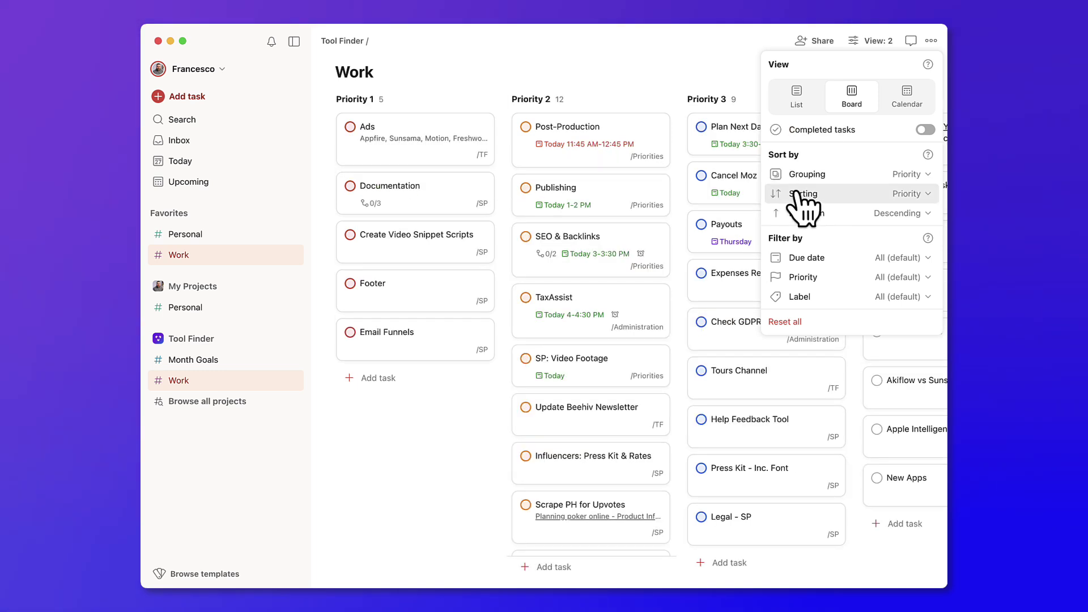
pyautogui.click(696, 64)
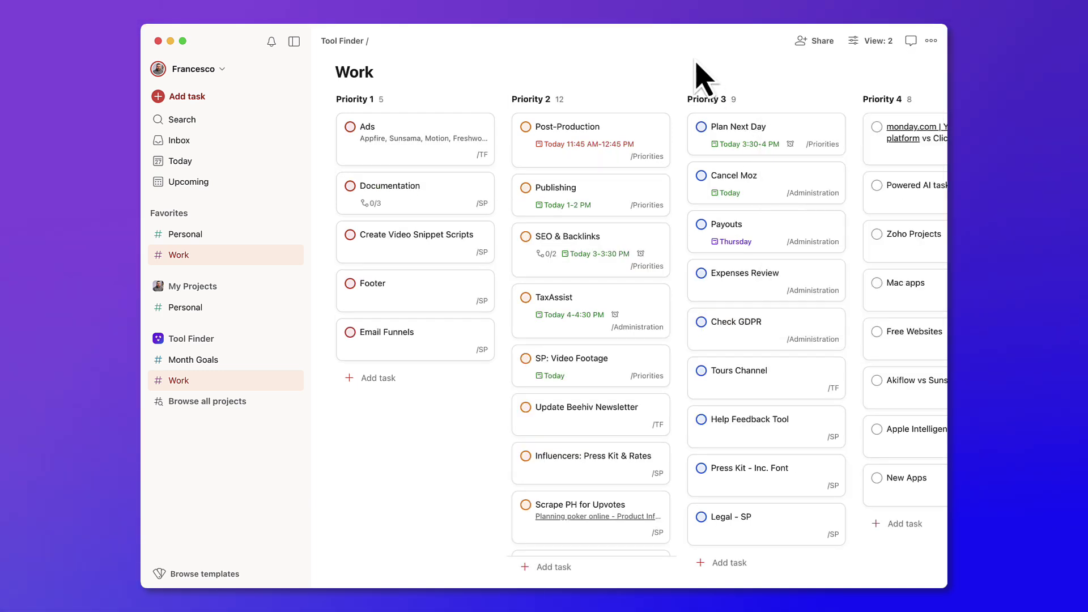
# Regroup the Work board by due date
pyautogui.click(869, 41)
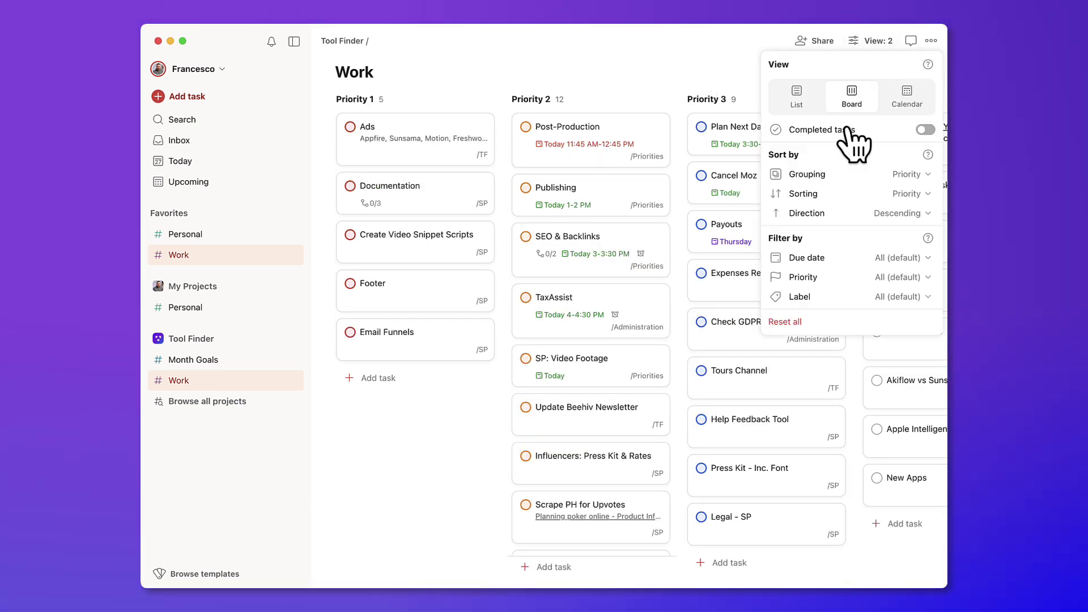
pyautogui.click(843, 180)
pyautogui.click(802, 162)
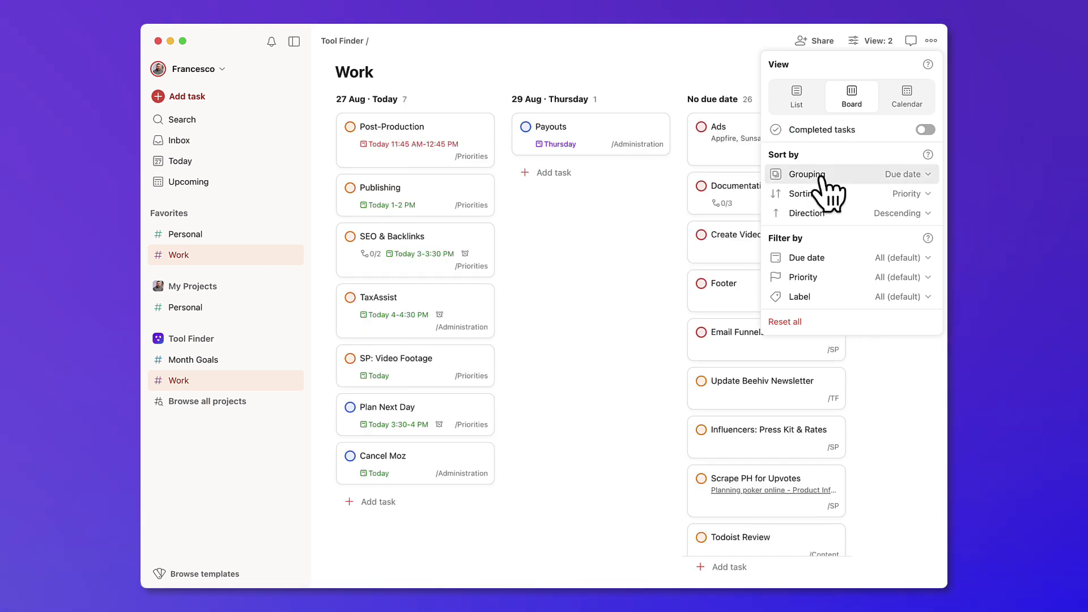
pyautogui.click(567, 245)
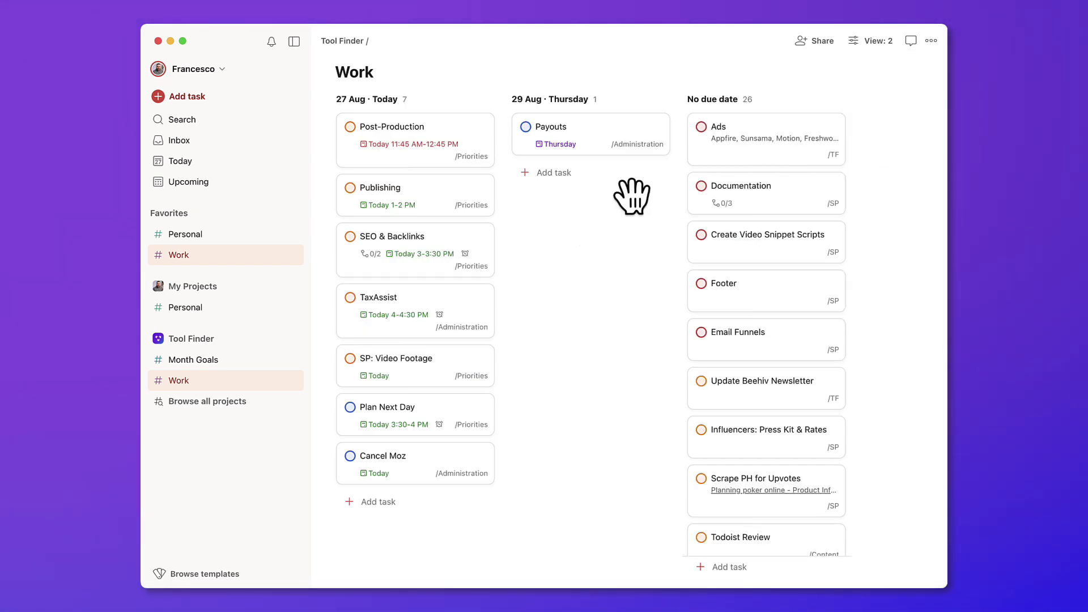
pyautogui.click(877, 42)
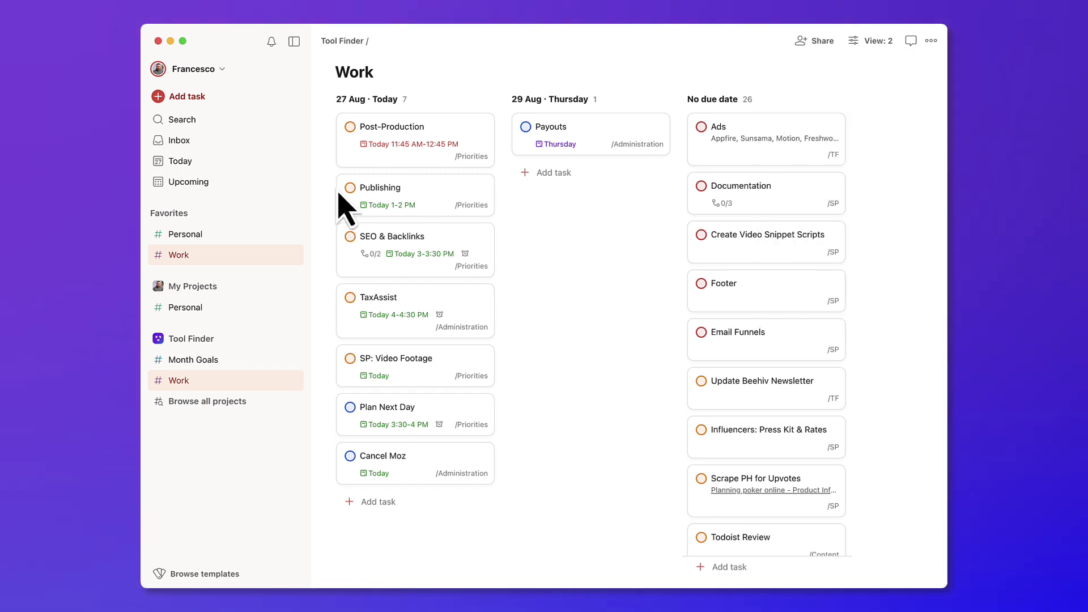
# Go to Filters & Labels via the command palette and look at the Content Roadmap filter
pyautogui.press('super+k')
pyautogui.write('filt')
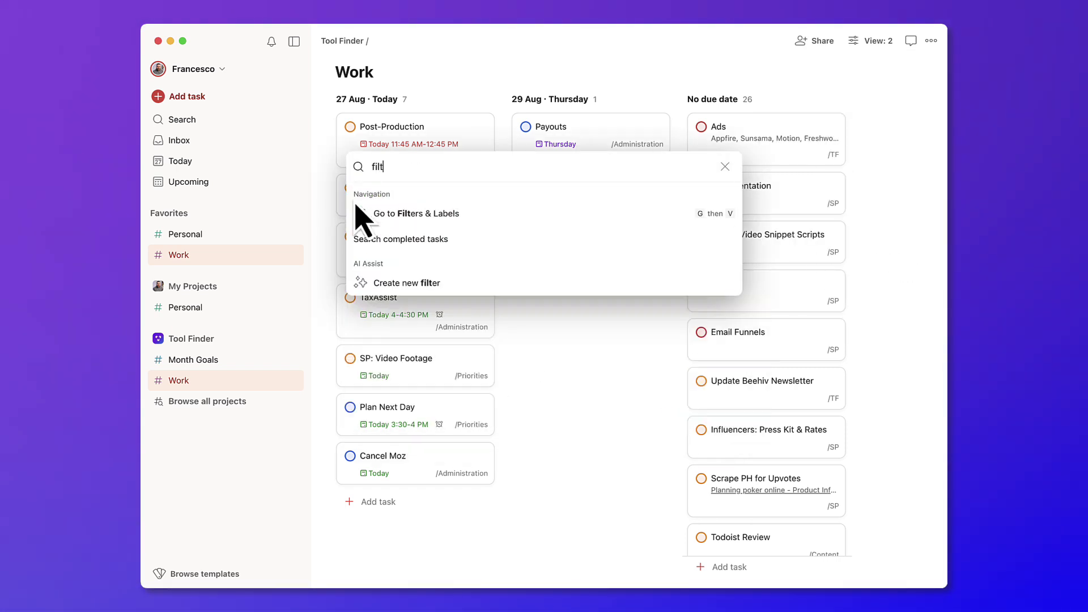
pyautogui.click(377, 214)
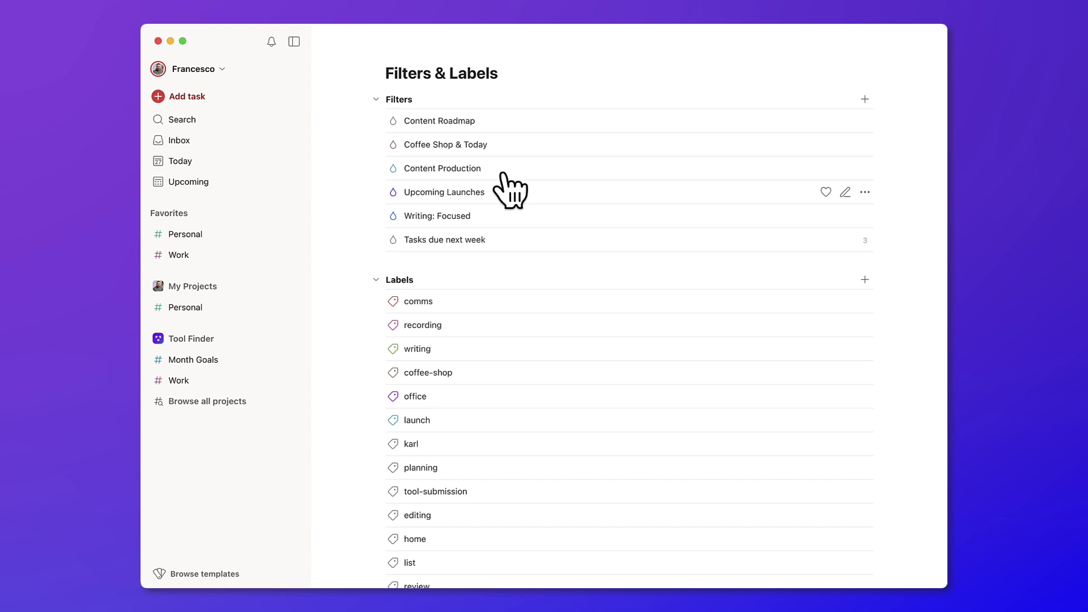
pyautogui.click(475, 123)
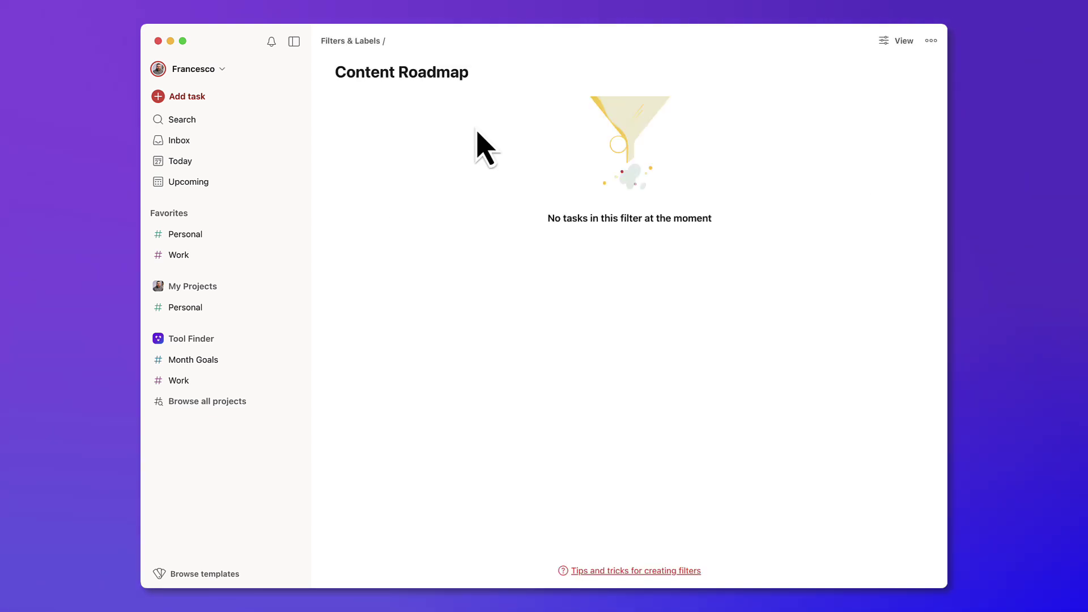
pyautogui.click(360, 47)
# Open the Coffee Shop & Today filter and inspect its view options and Edit dialog without changes
pyautogui.click(436, 148)
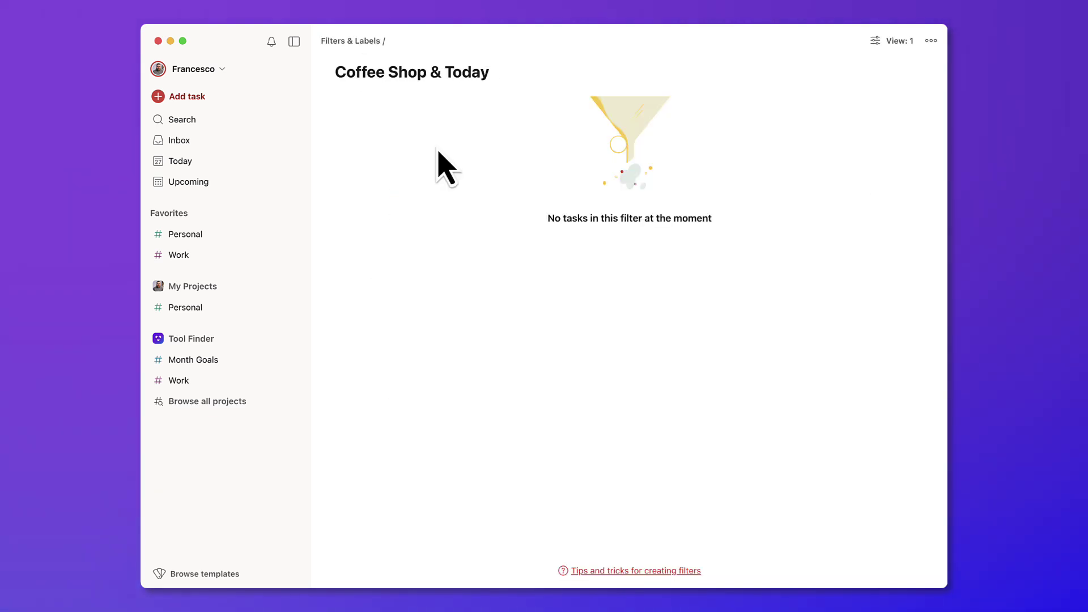
pyautogui.click(901, 43)
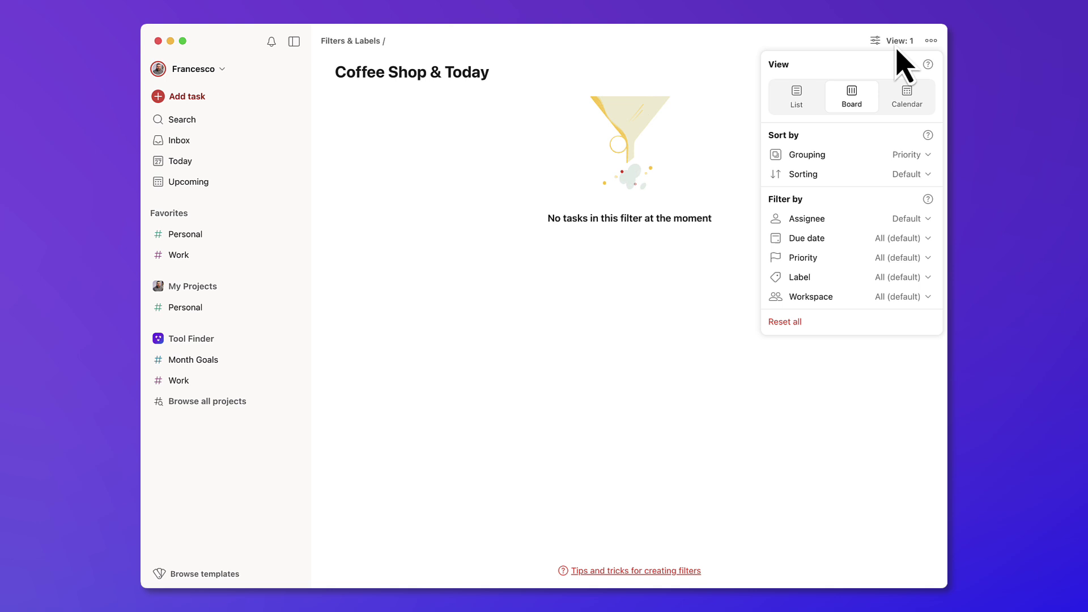
pyautogui.click(707, 165)
pyautogui.click(932, 40)
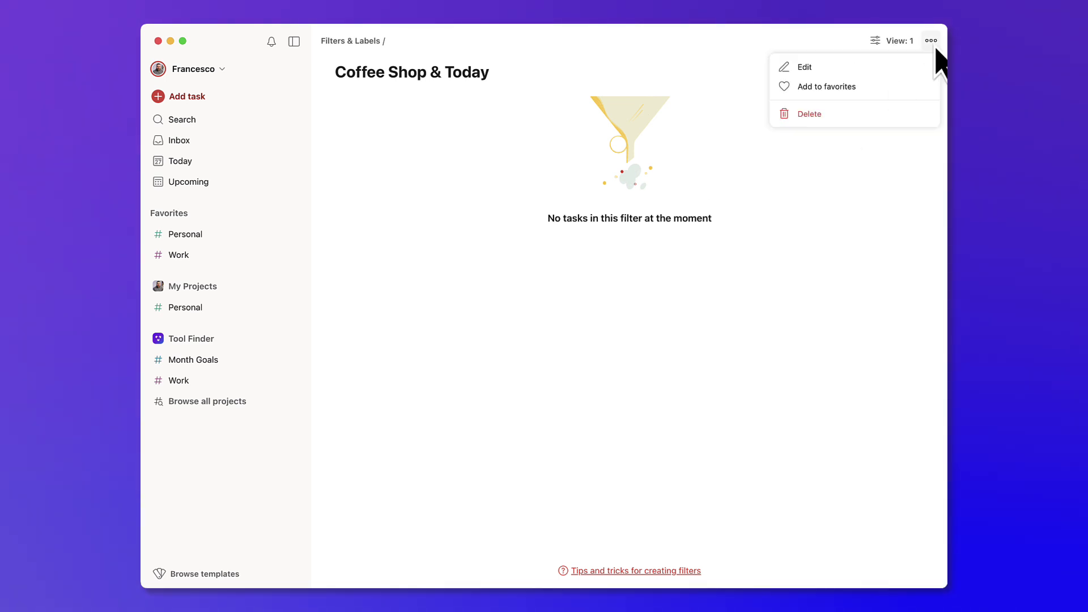
pyautogui.click(898, 67)
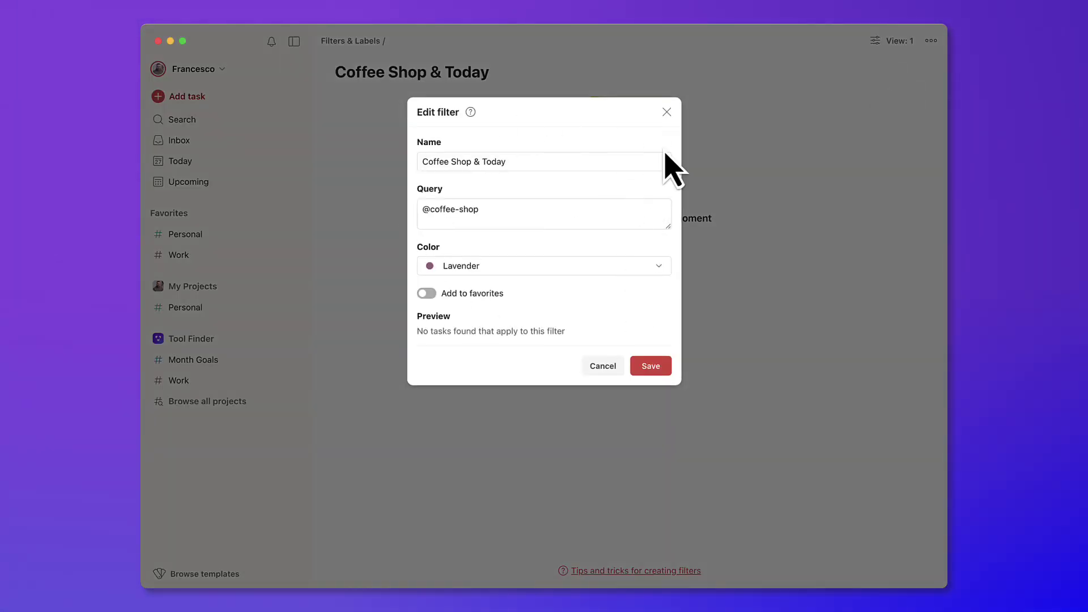
pyautogui.click(667, 113)
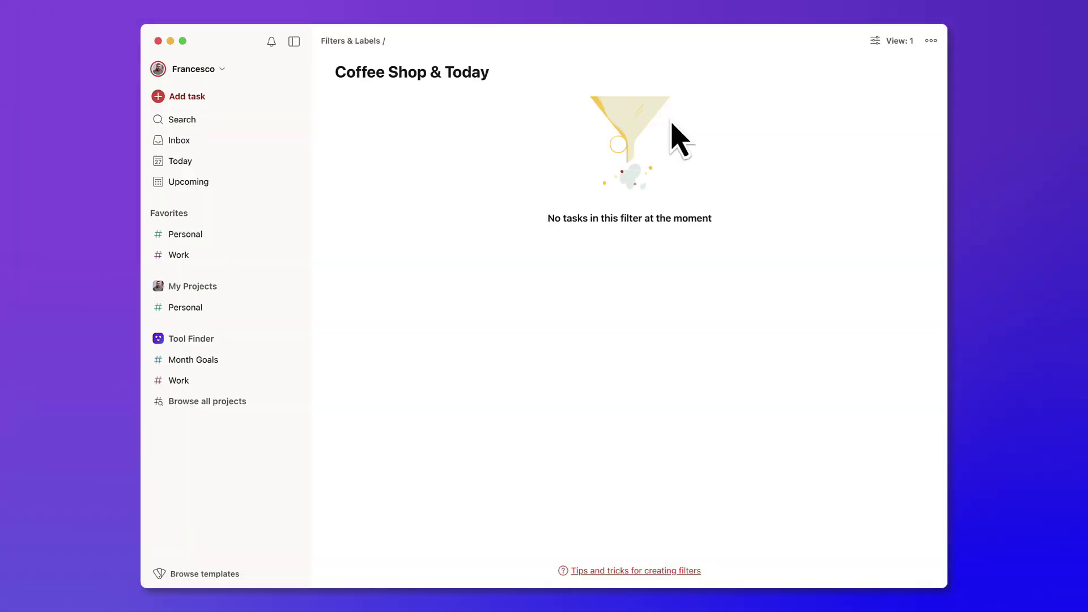
# From Upcoming, preview the Project Tracker template, then close the Templates browser
pyautogui.click(237, 182)
pyautogui.click(214, 574)
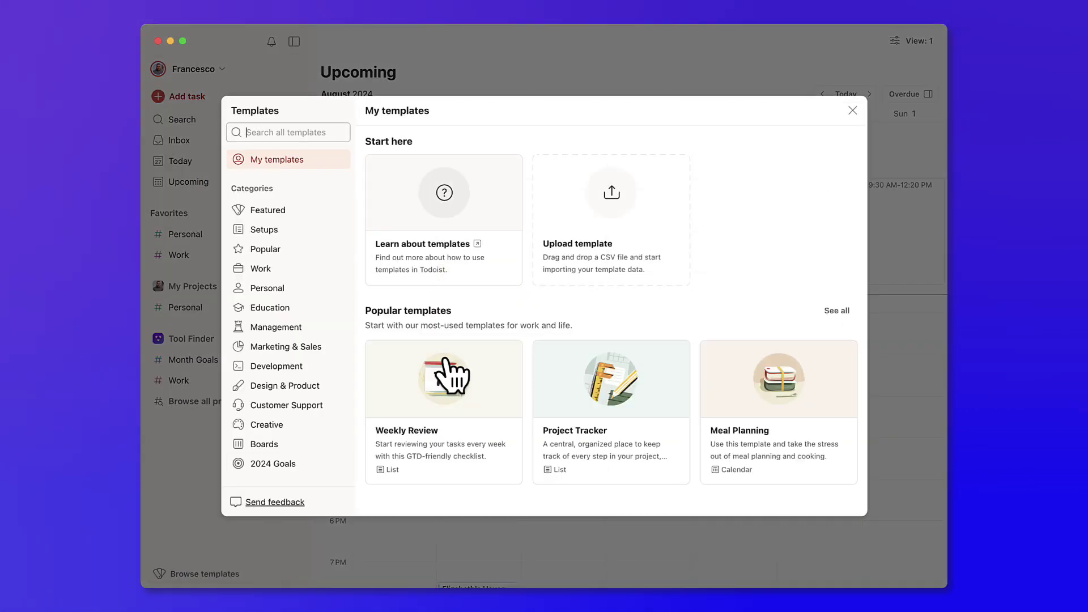
pyautogui.click(566, 388)
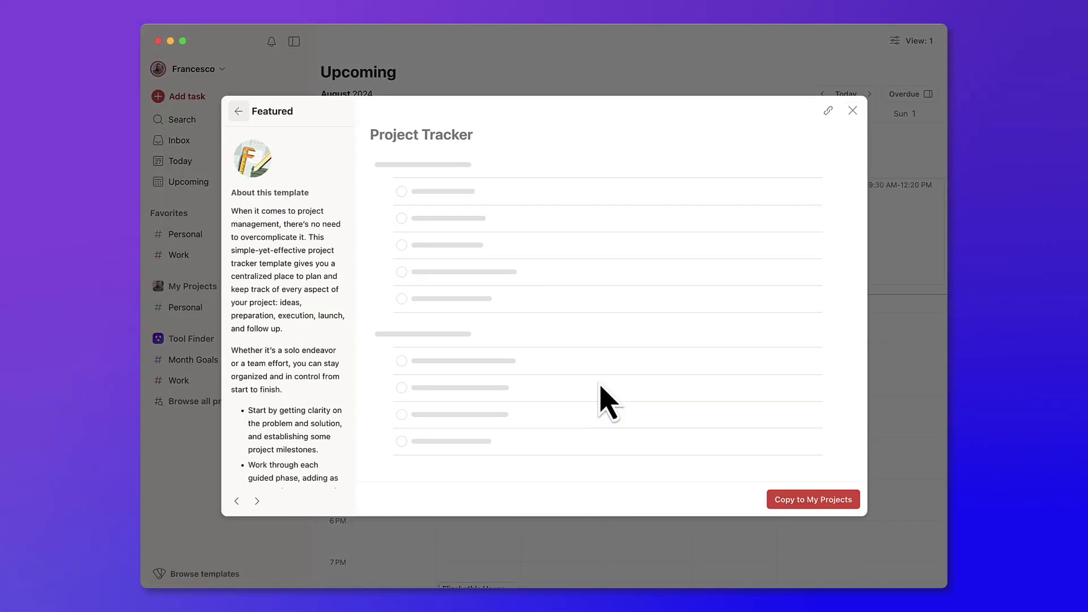
pyautogui.scroll(-5, 584, 374)
pyautogui.scroll(10, 584, 391)
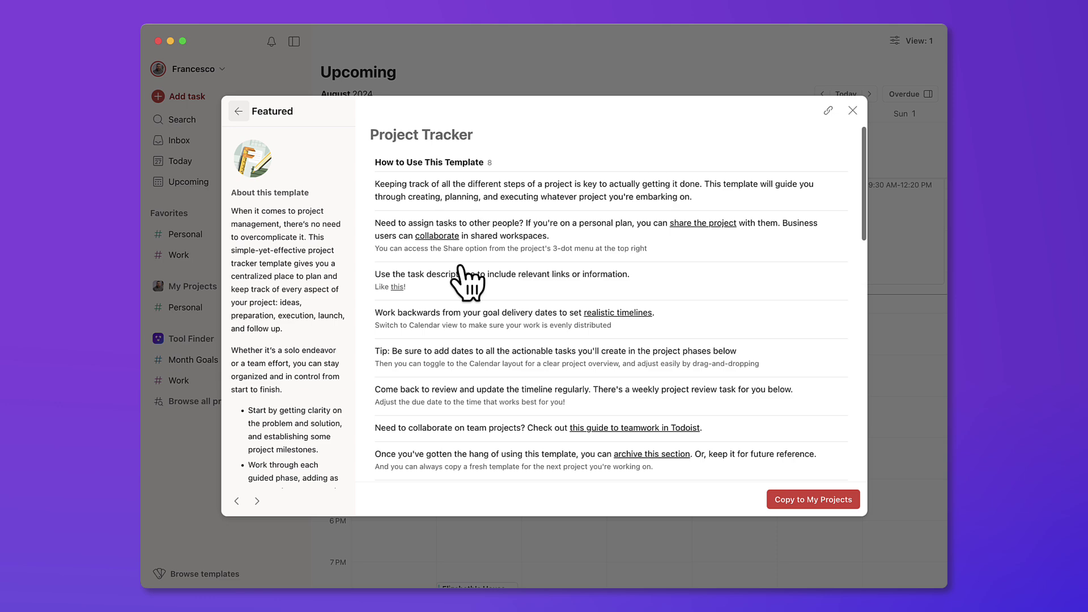
pyautogui.click(239, 111)
pyautogui.click(285, 74)
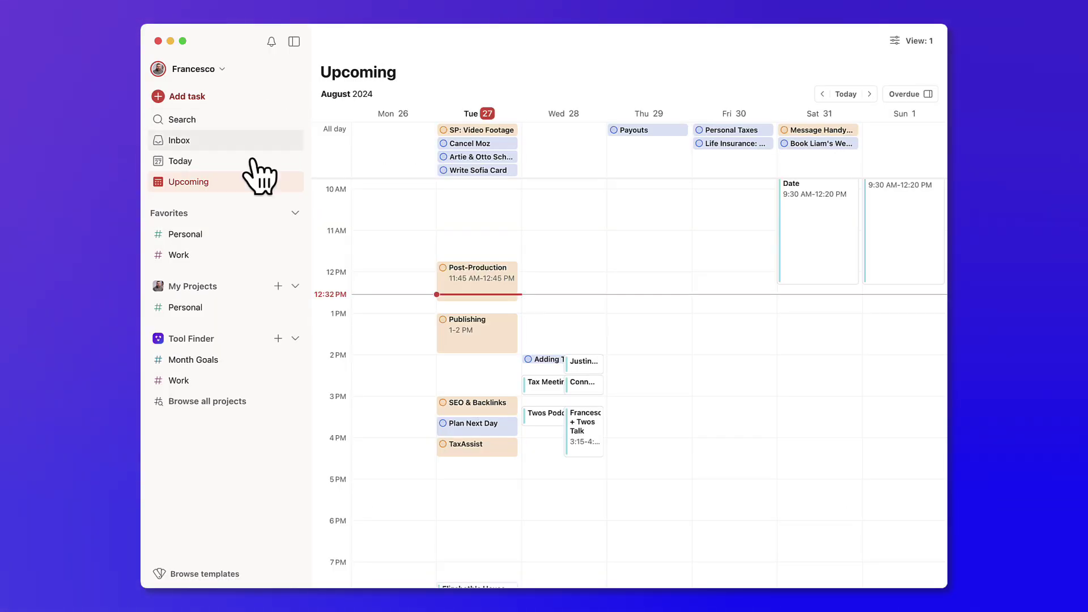
# Check the Work project's team activity (39 active tasks on 27 Aug) and reopen its board
pyautogui.click(213, 345)
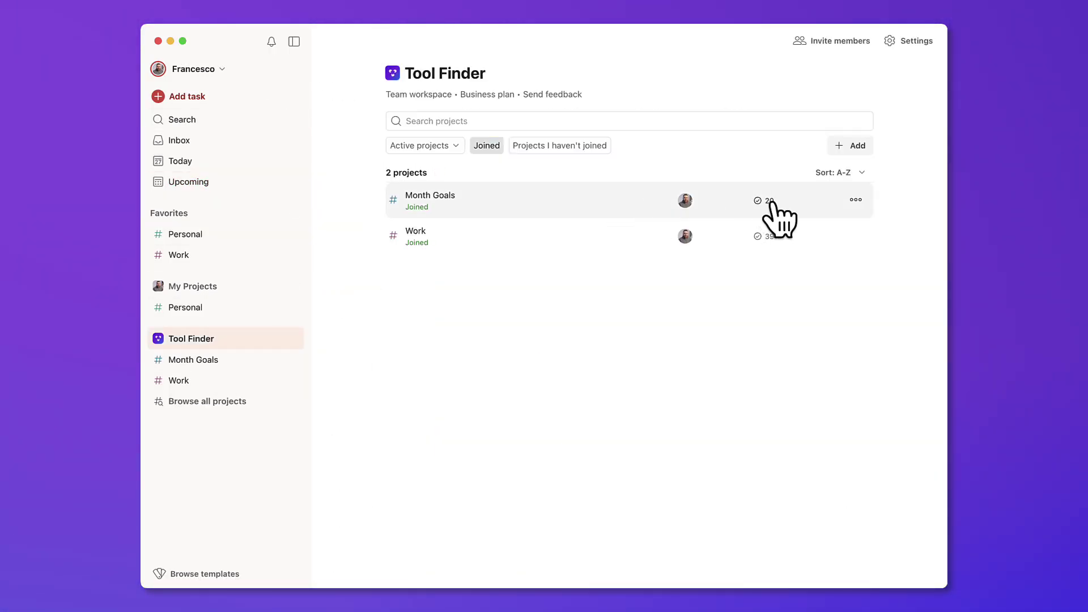
pyautogui.click(763, 237)
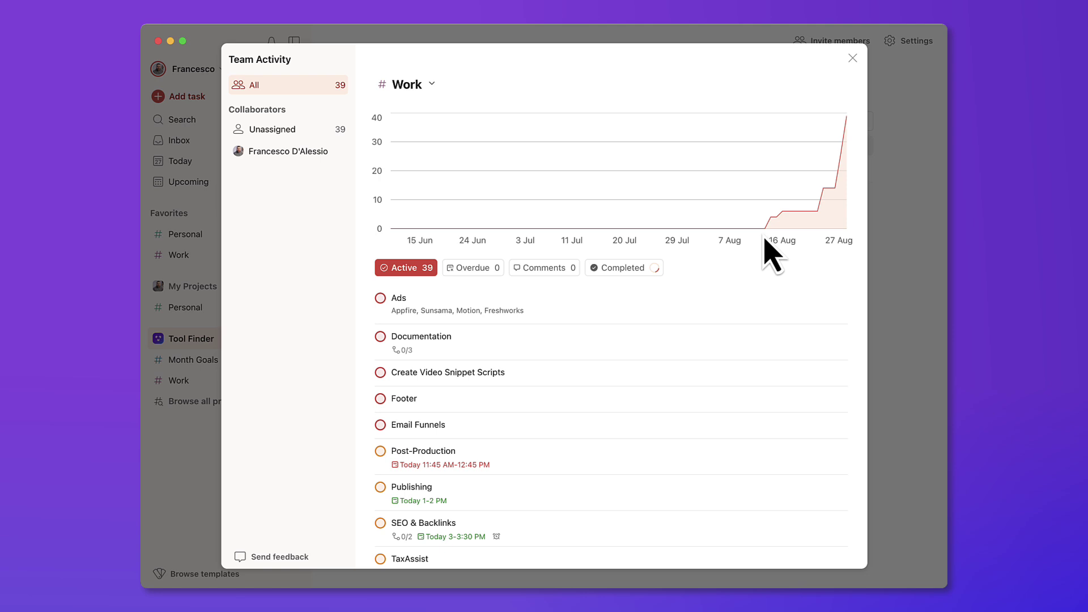
pyautogui.moveTo(856, 146)
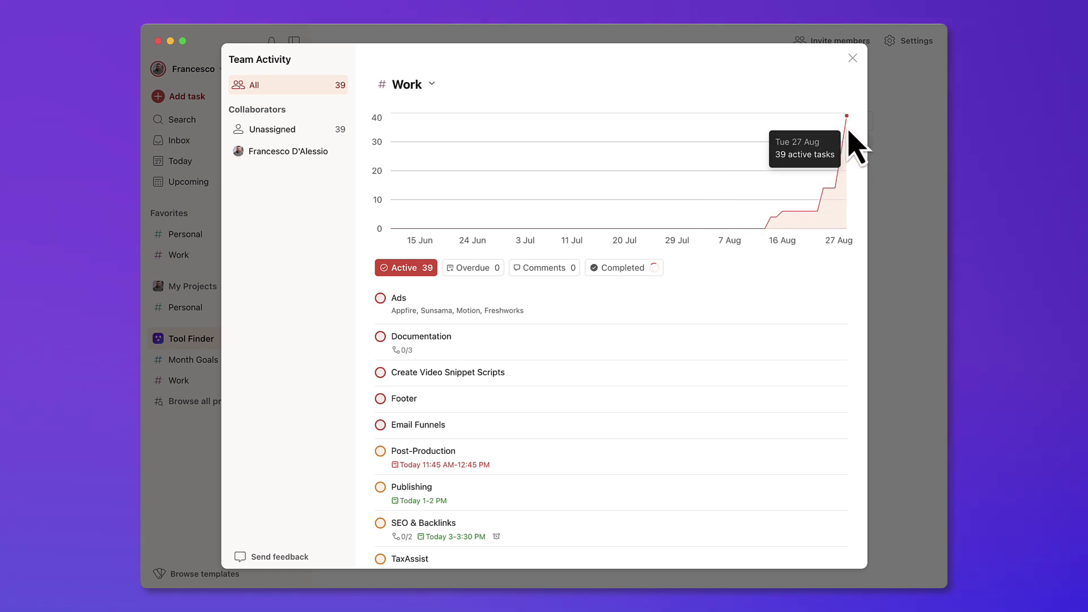
pyautogui.click(853, 60)
pyautogui.click(621, 236)
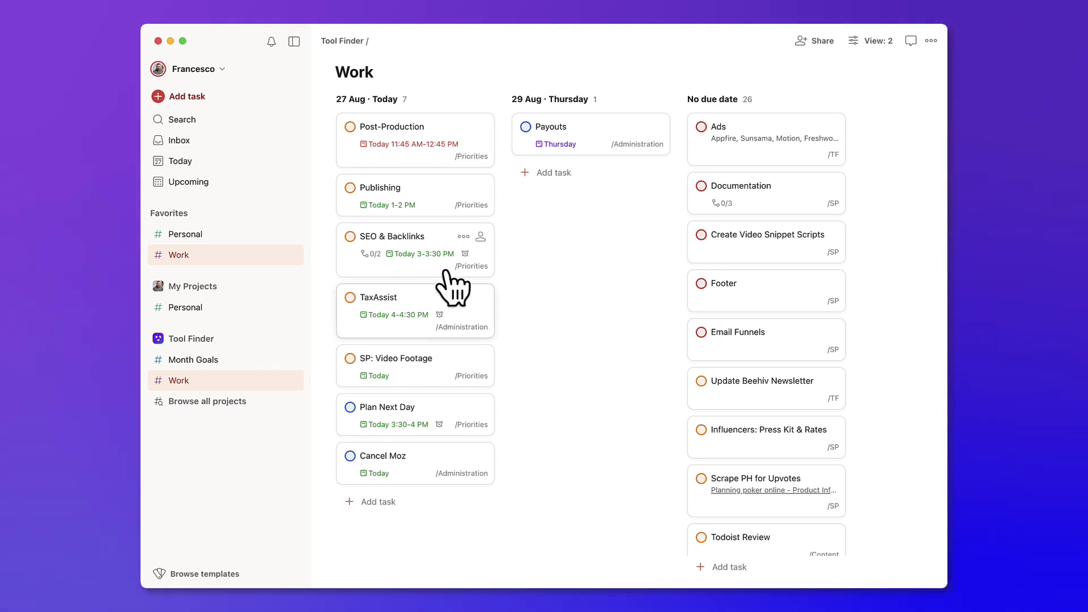
pyautogui.click(222, 103)
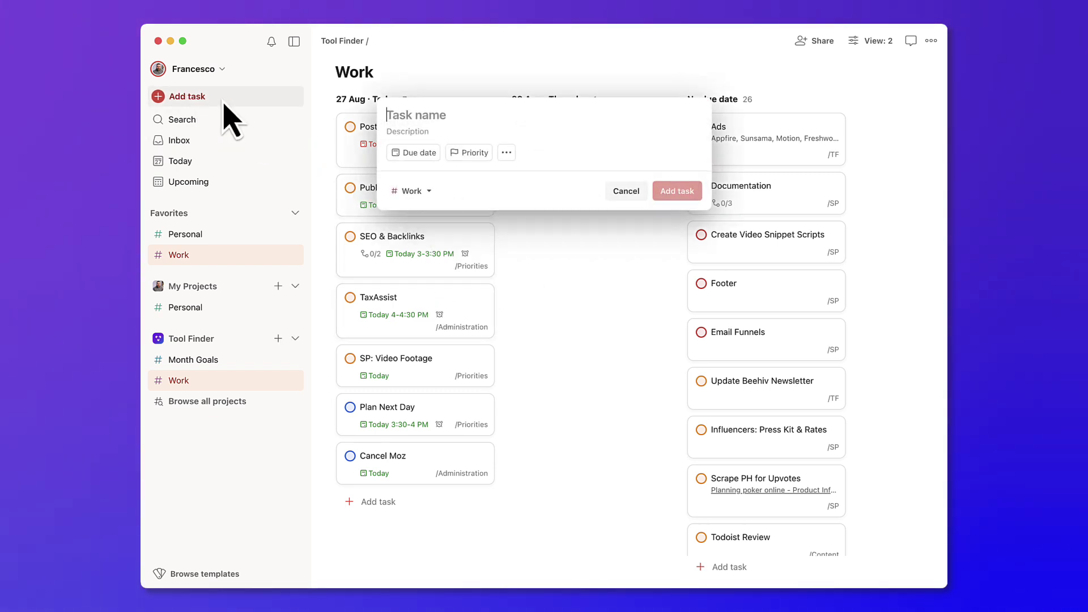
pyautogui.click(427, 192)
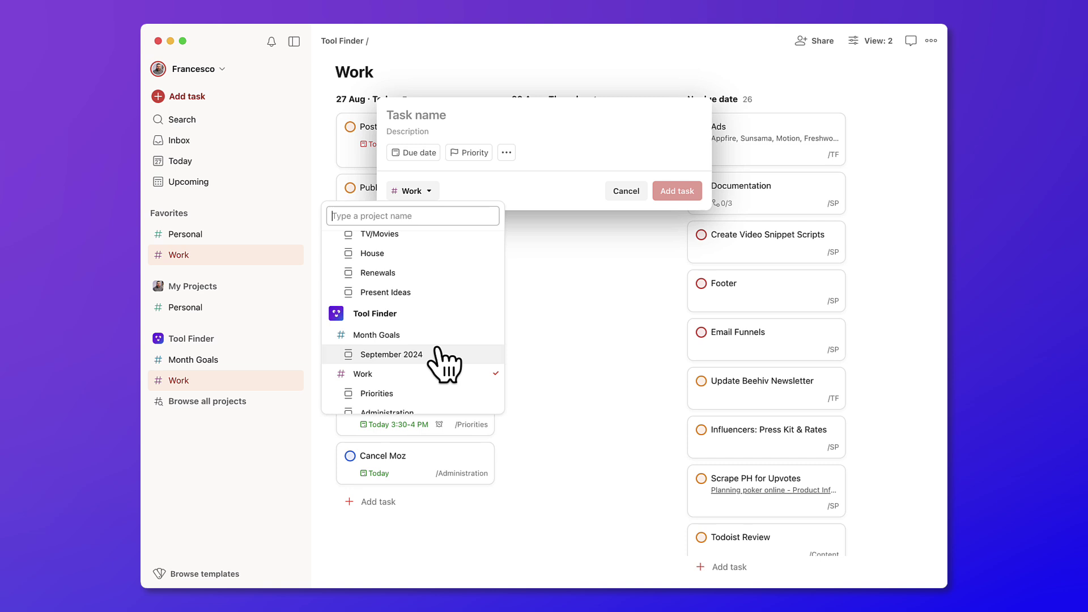
pyautogui.scroll(-3, 444, 340)
pyautogui.scroll(4, 445, 328)
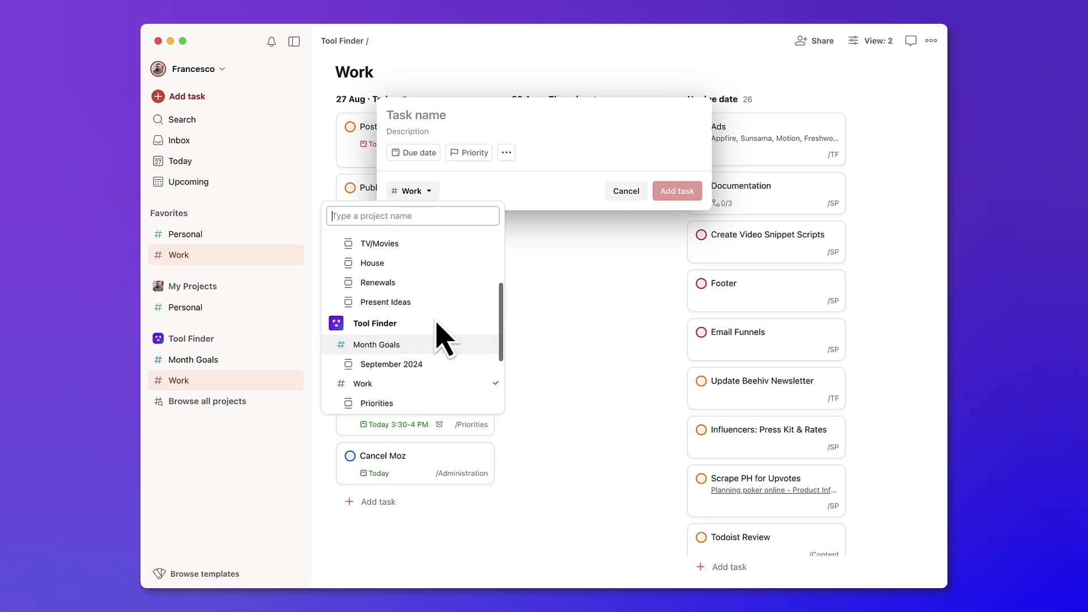
pyautogui.scroll(-1, 444, 337)
pyautogui.click(602, 218)
pyautogui.click(624, 191)
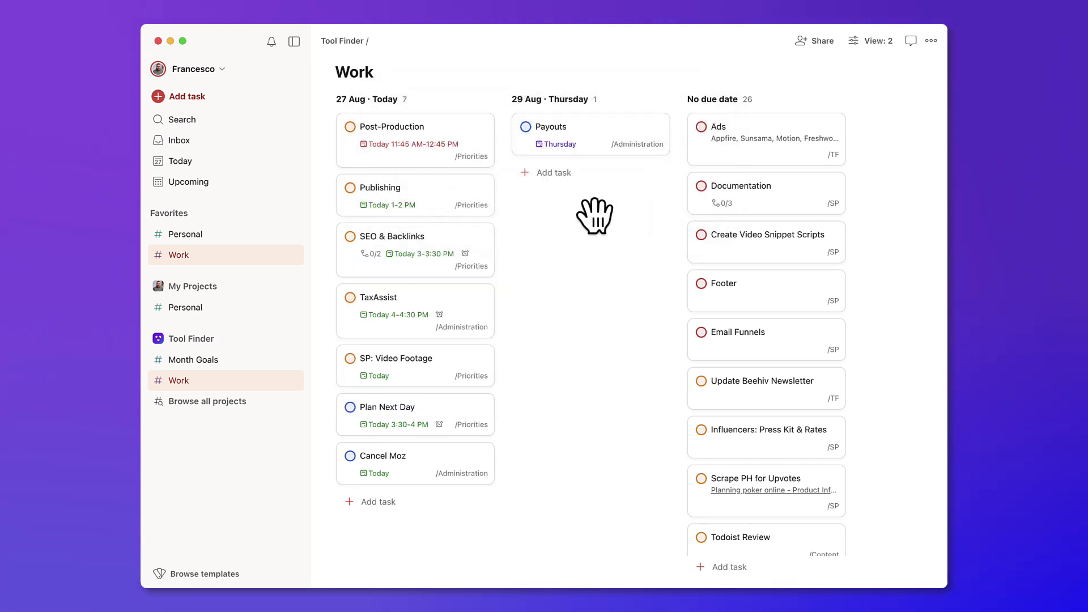
# Review productivity stats: 19/14 daily, 224/150 weekly goal tasks, and karma trend, then close
pyautogui.click(217, 72)
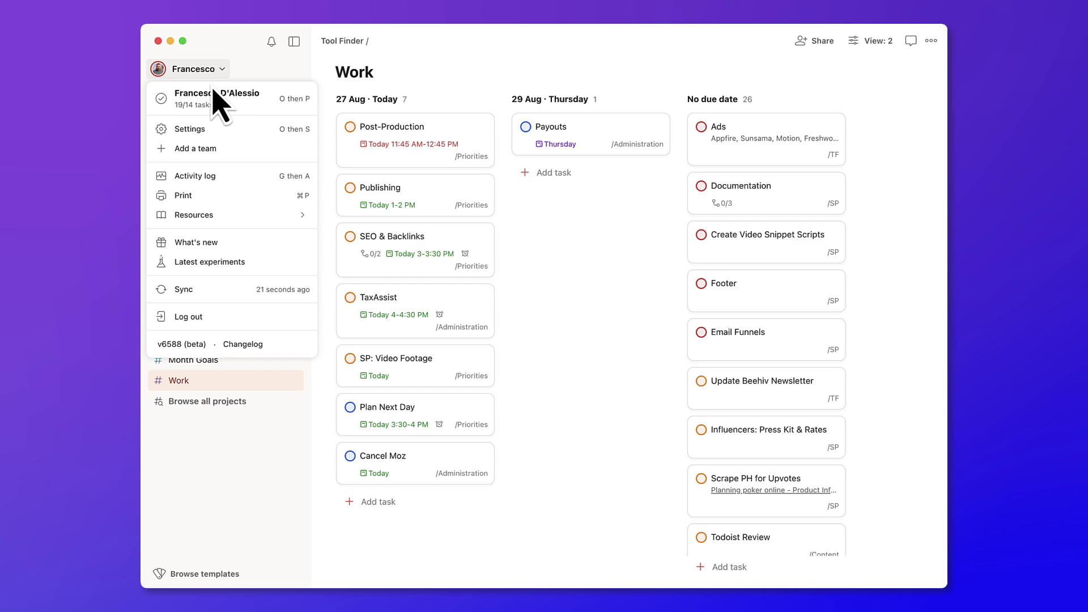
pyautogui.click(220, 105)
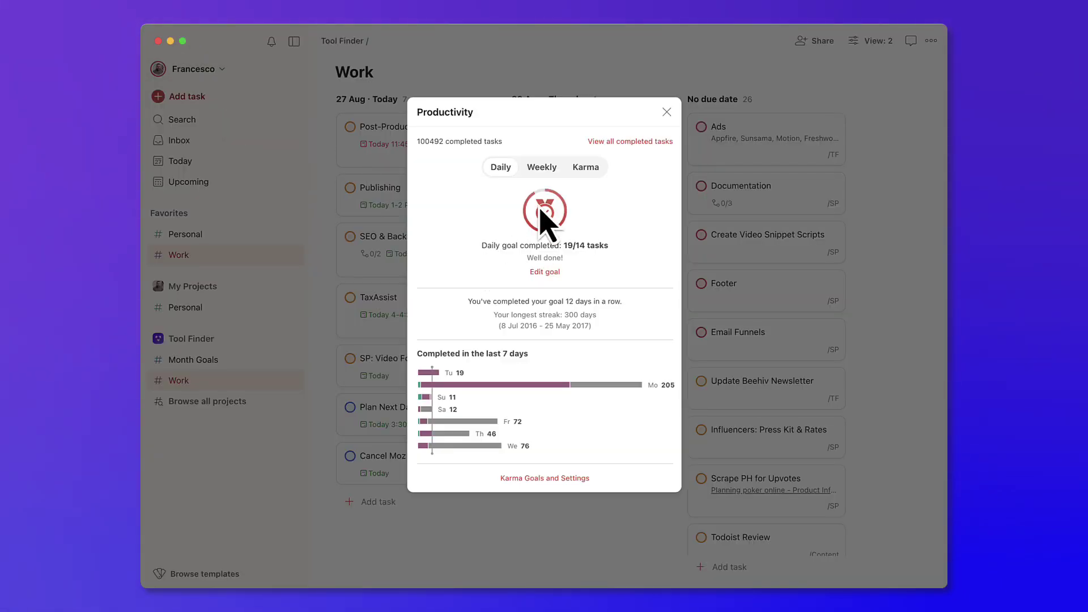
pyautogui.click(541, 167)
pyautogui.click(501, 166)
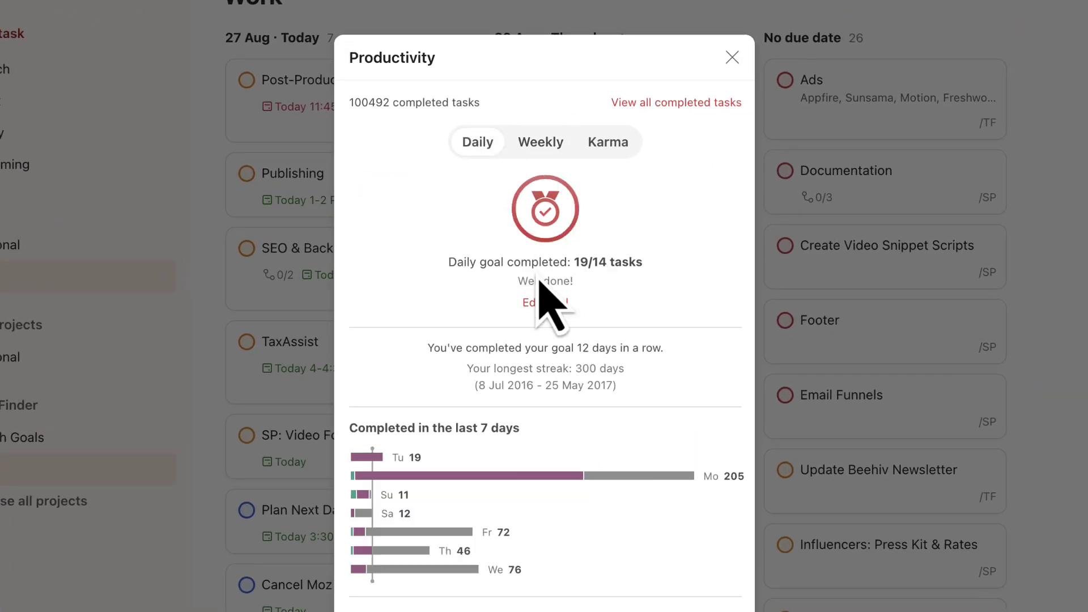
pyautogui.click(600, 145)
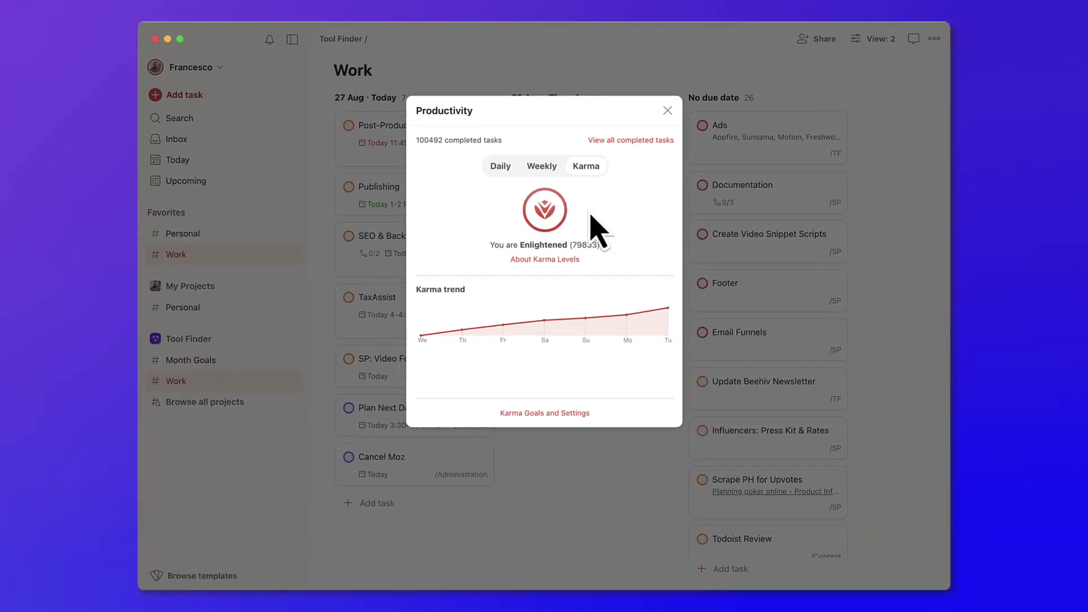
pyautogui.click(535, 169)
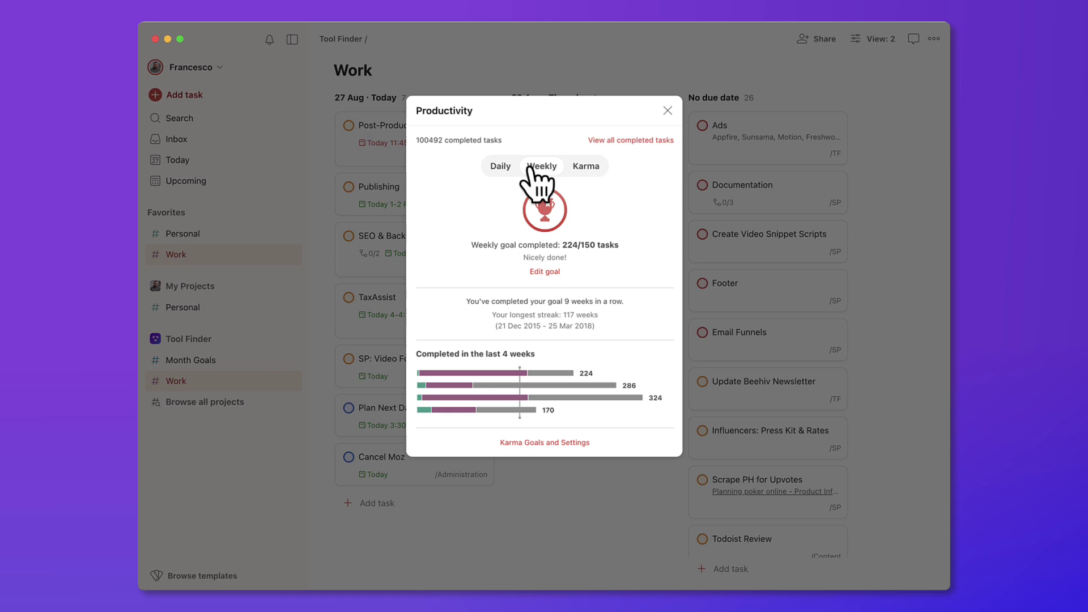
pyautogui.click(668, 111)
# Reset the Today calendar's workspace filter from Tool Finder to All (default), then open the account menu
pyautogui.click(275, 160)
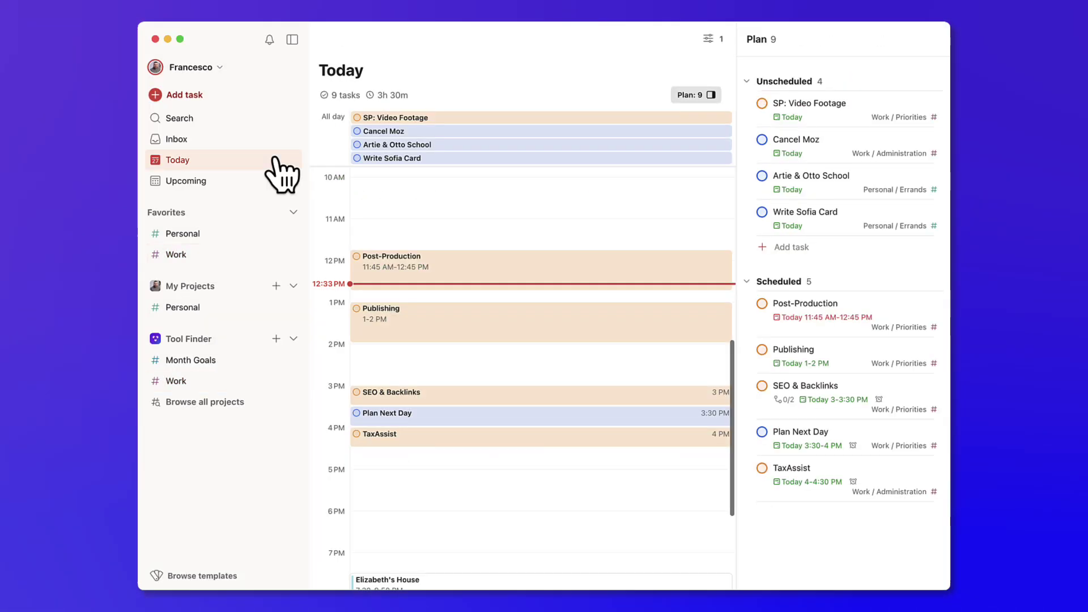
pyautogui.click(710, 39)
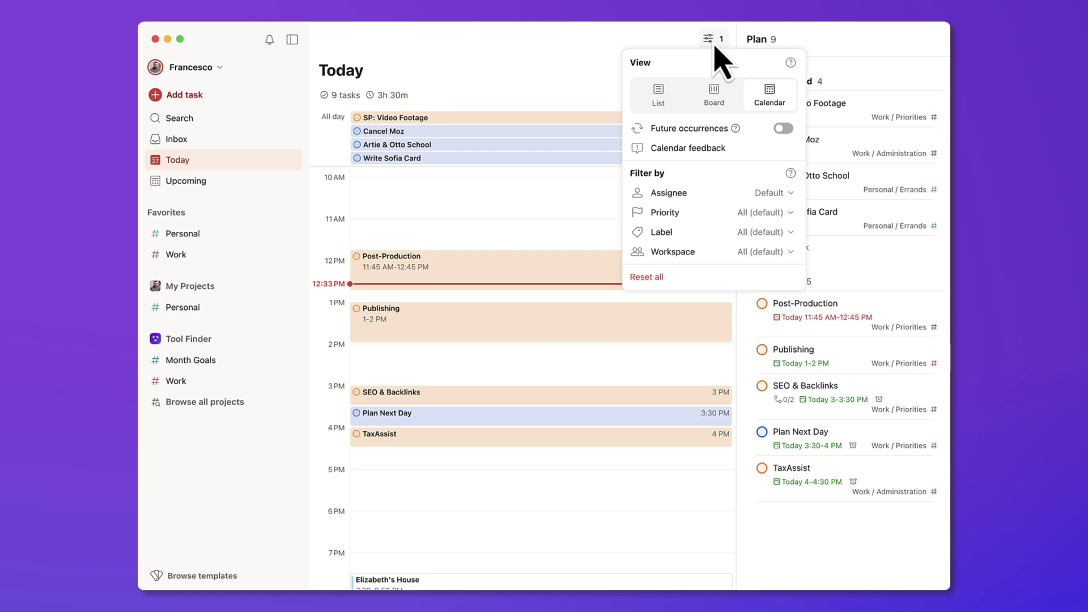
pyautogui.click(734, 251)
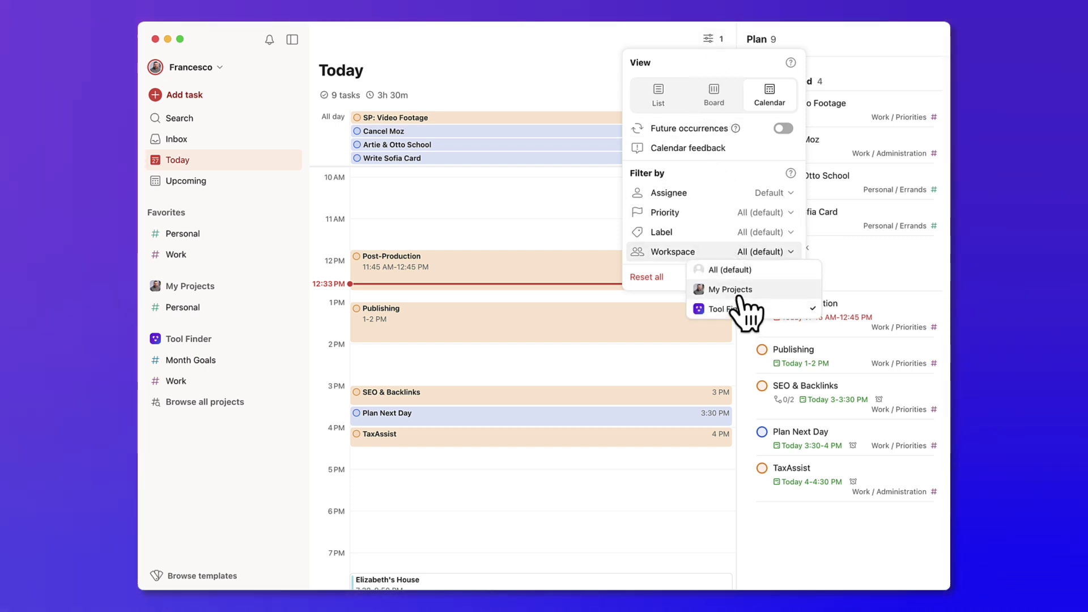
pyautogui.click(725, 287)
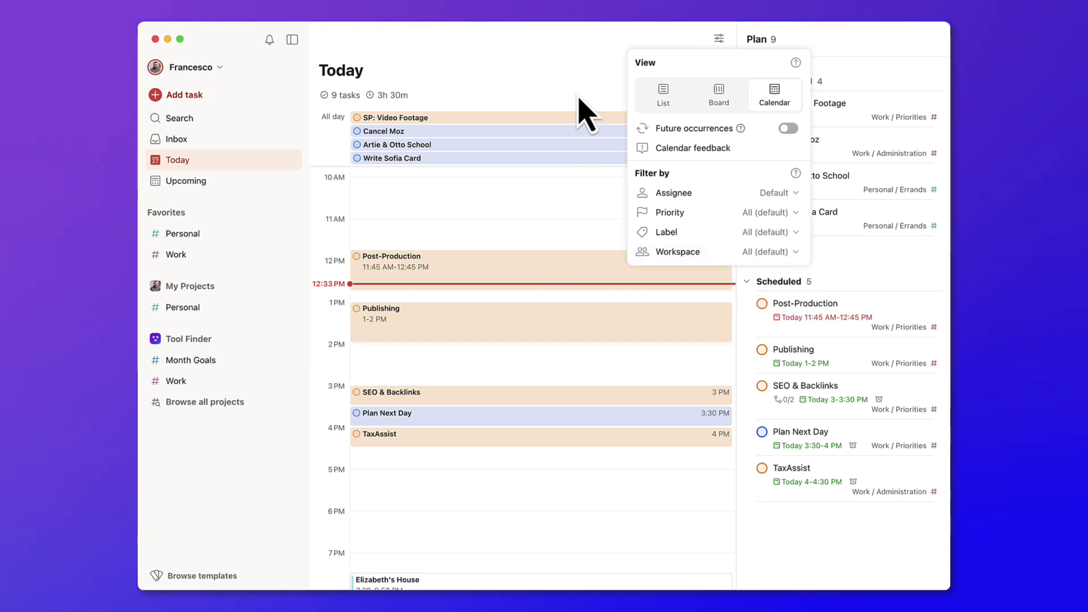
pyautogui.click(581, 94)
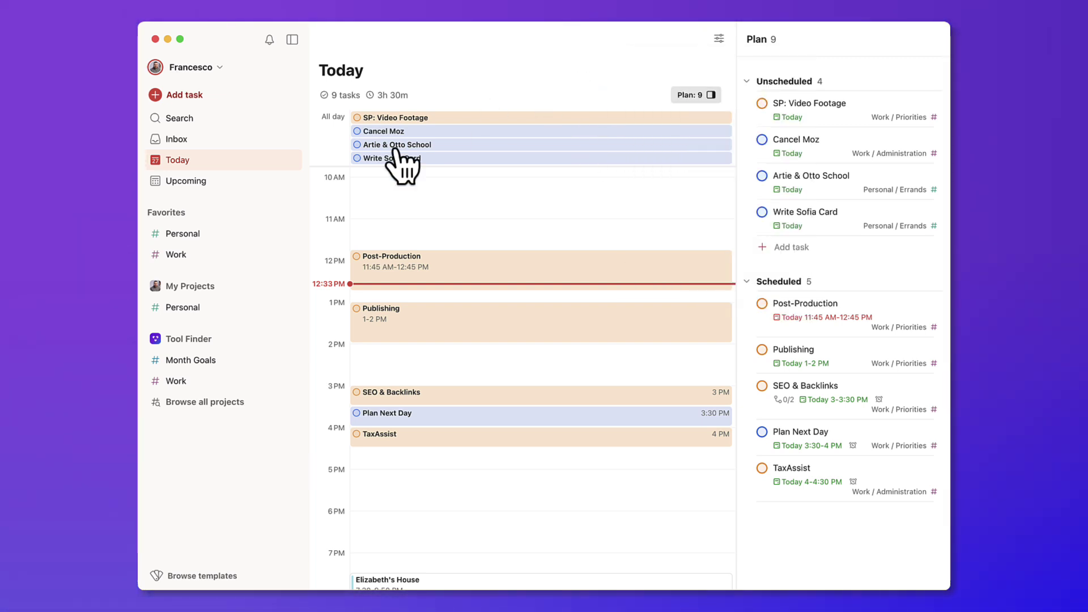
pyautogui.click(223, 73)
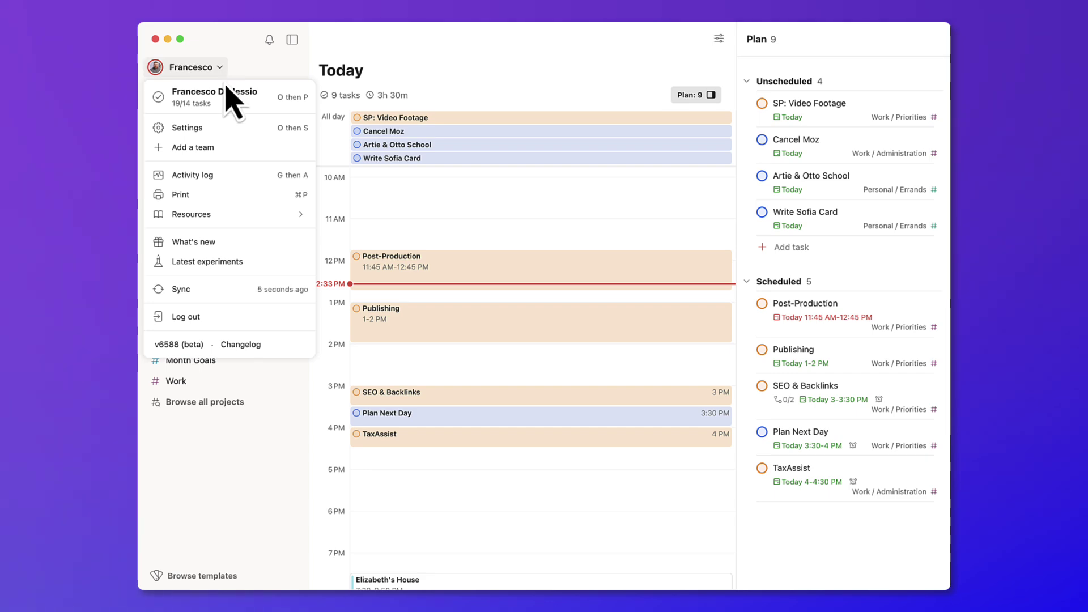
pyautogui.click(238, 129)
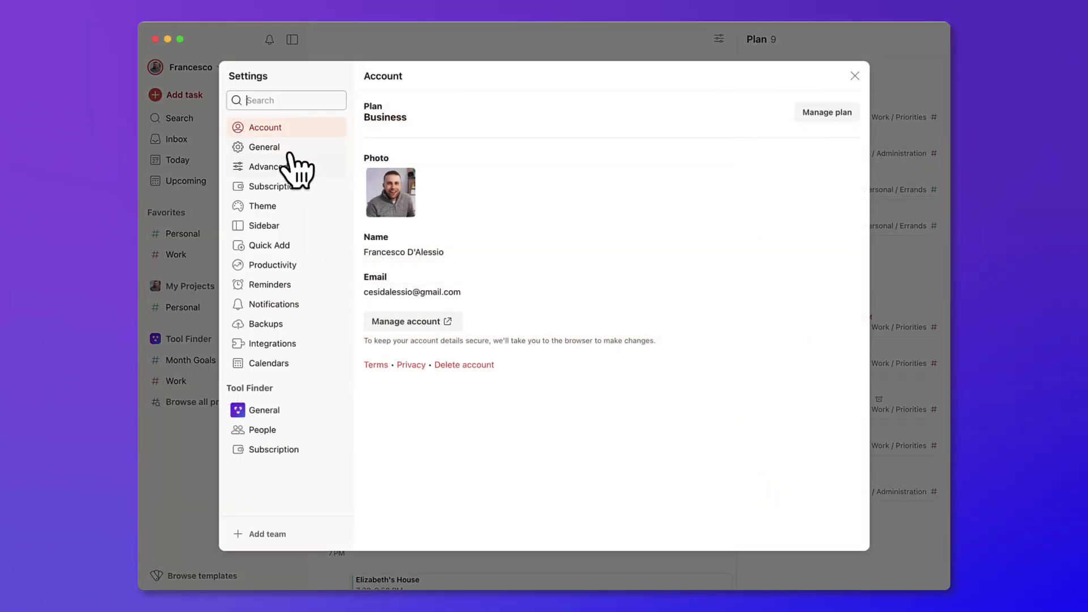
pyautogui.click(289, 151)
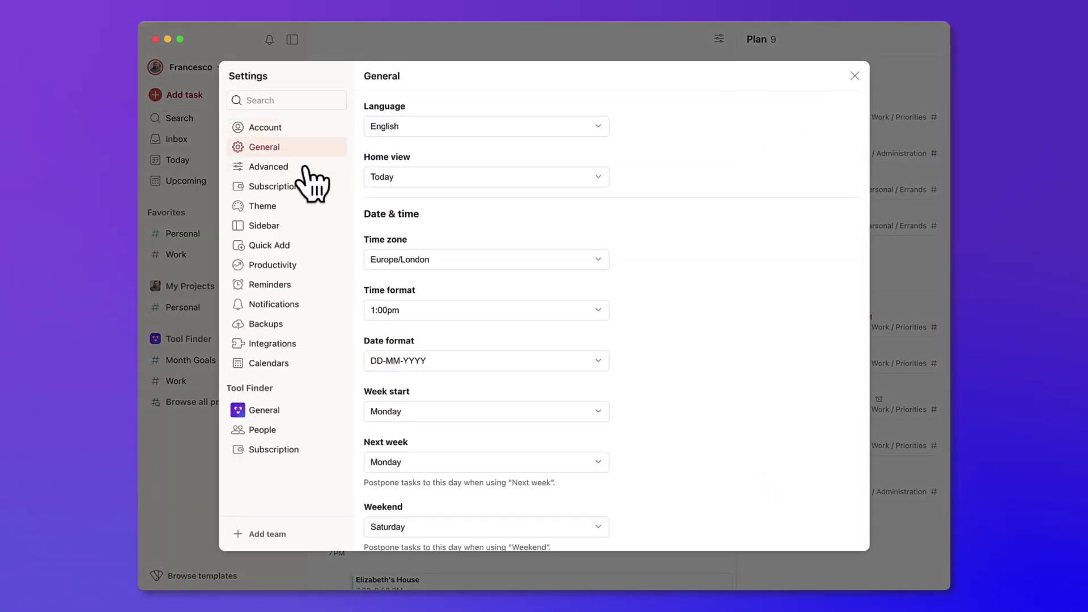
pyautogui.scroll(-3, 396, 275)
pyautogui.scroll(5, 439, 282)
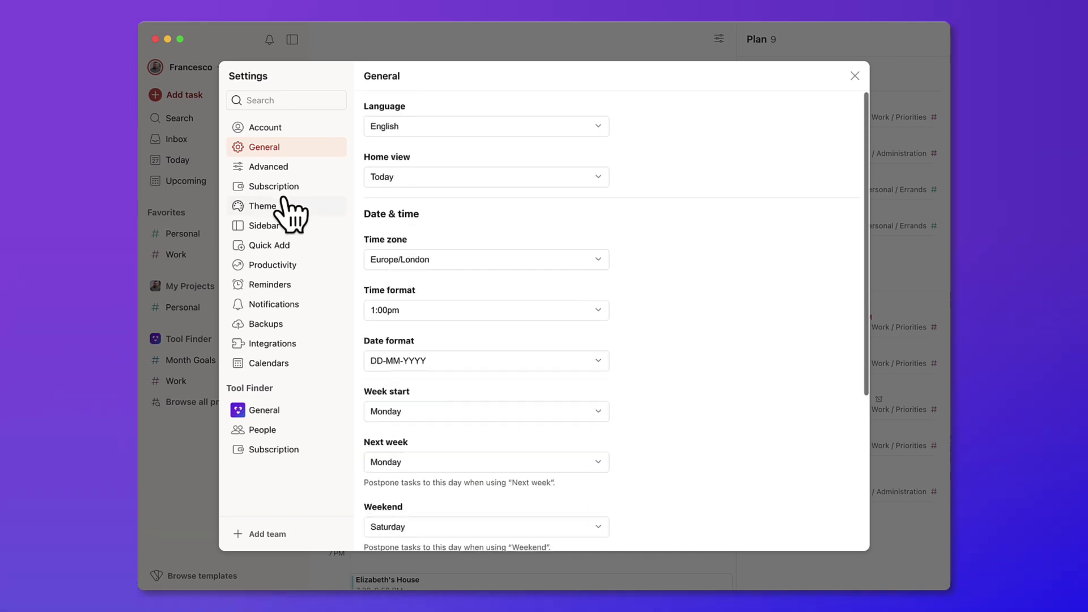
pyautogui.click(282, 214)
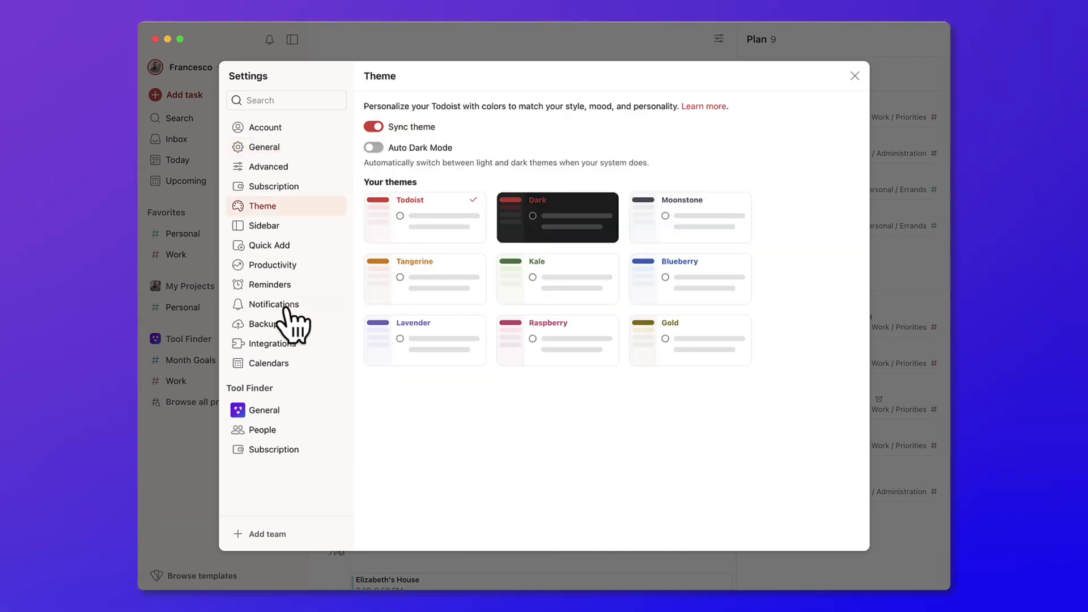
pyautogui.click(296, 343)
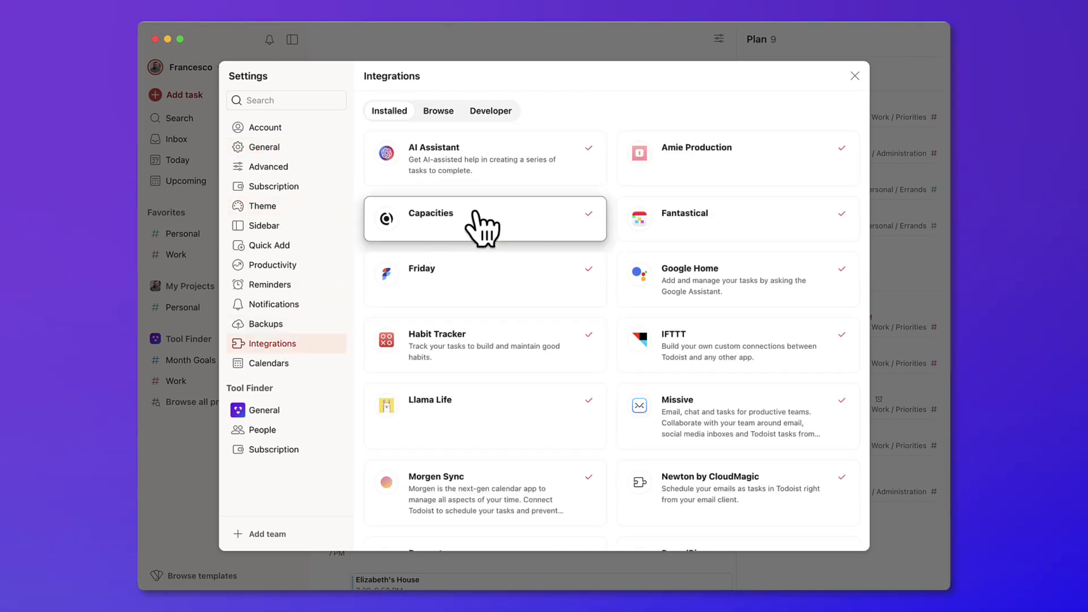
pyautogui.scroll(-10, 485, 229)
pyautogui.scroll(4, 483, 226)
pyautogui.scroll(5, 483, 227)
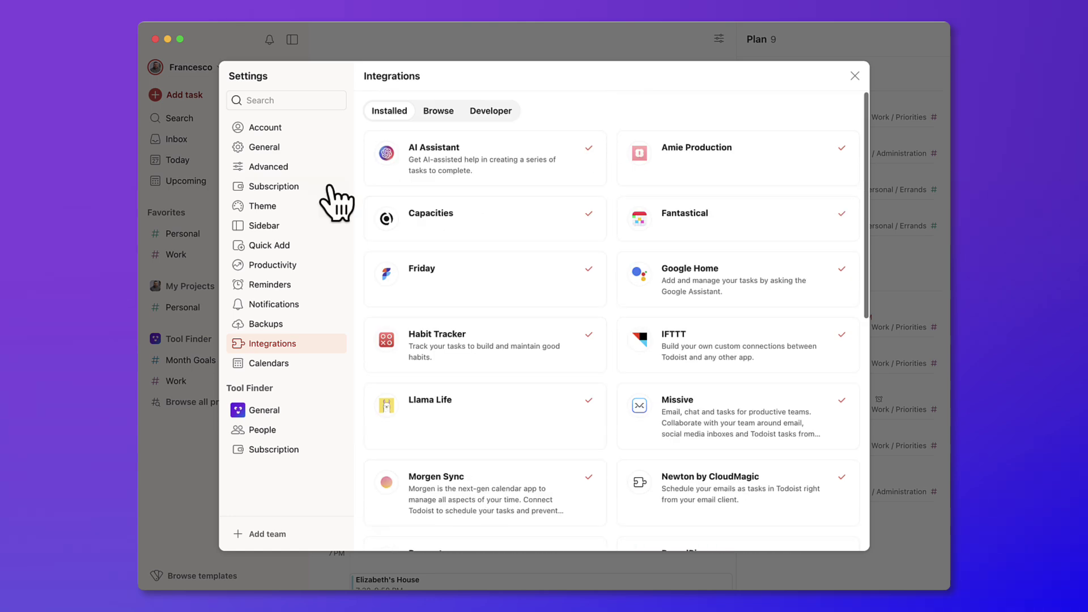
pyautogui.click(302, 208)
pyautogui.click(301, 225)
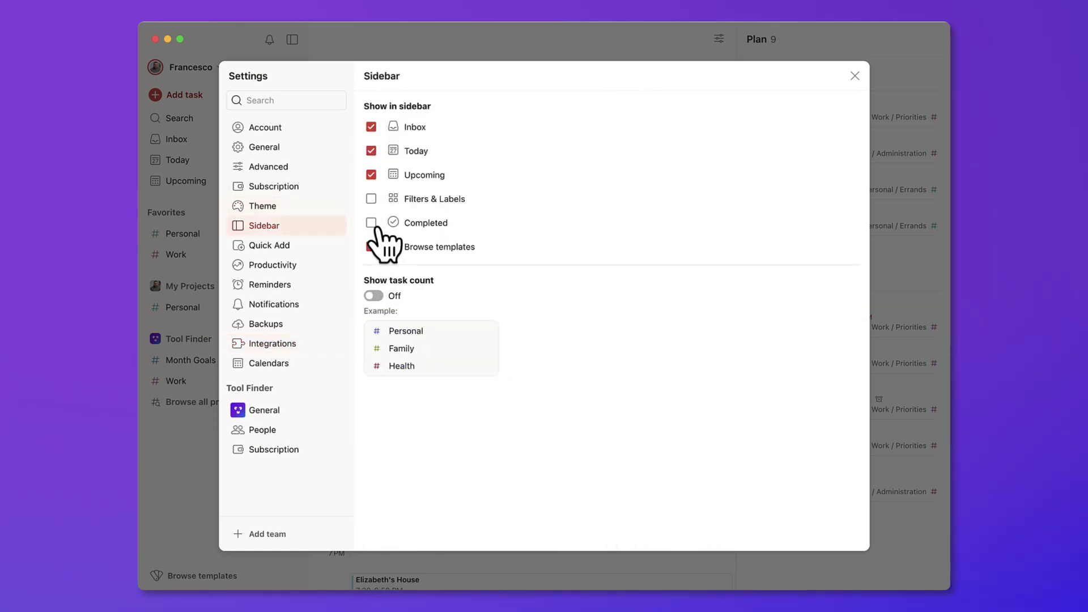
pyautogui.click(855, 76)
pyautogui.moveTo(617, 129)
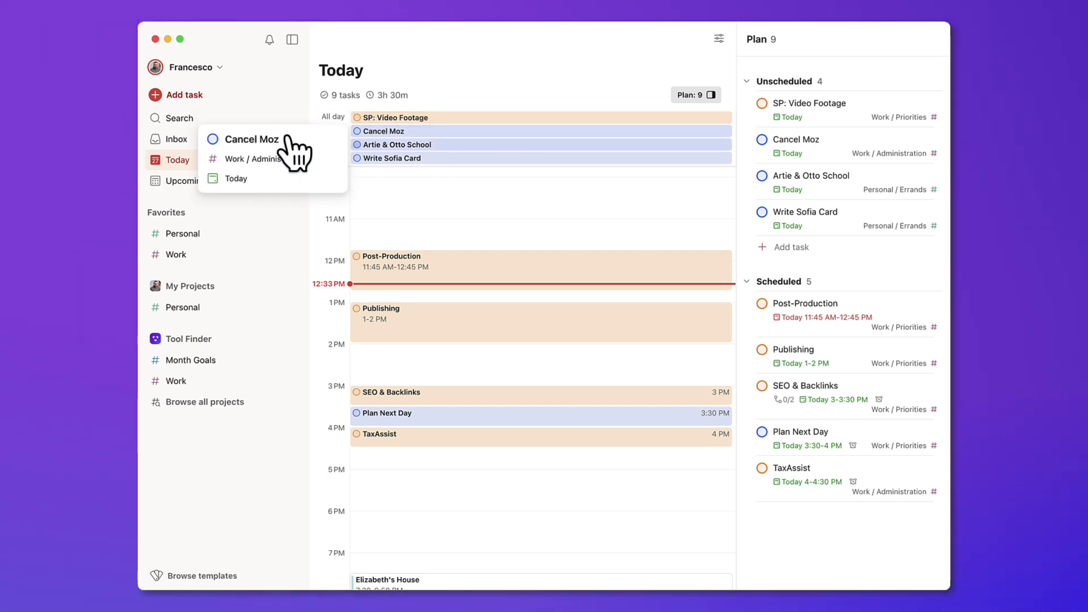
pyautogui.click(244, 119)
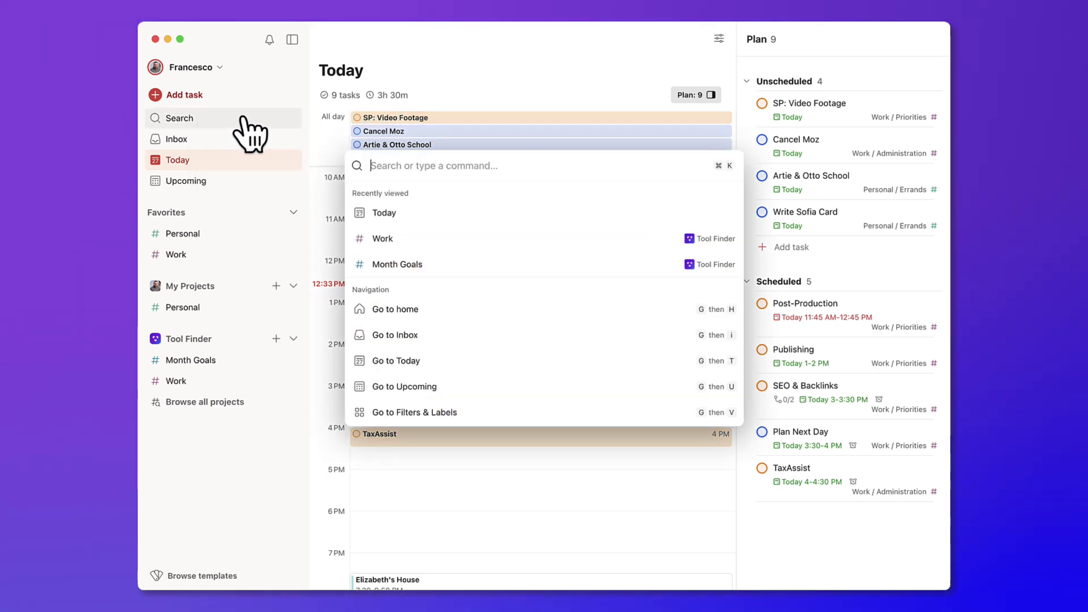
pyautogui.click(456, 313)
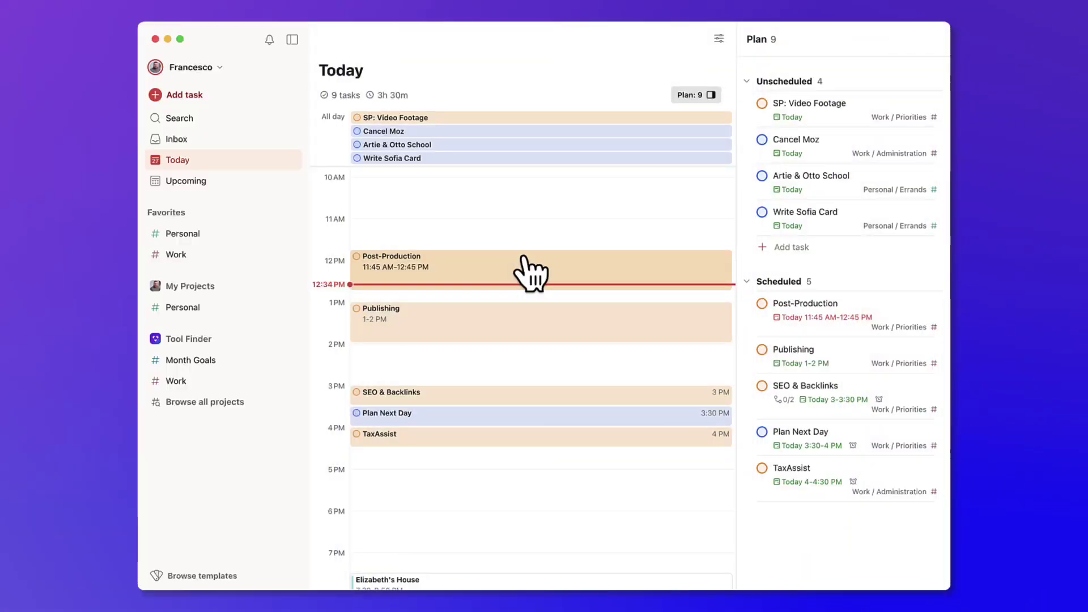
# Open the Post-Production task and browse its Date & time, Before task and Location reminder options without adding any
pyautogui.click(526, 260)
pyautogui.click(702, 305)
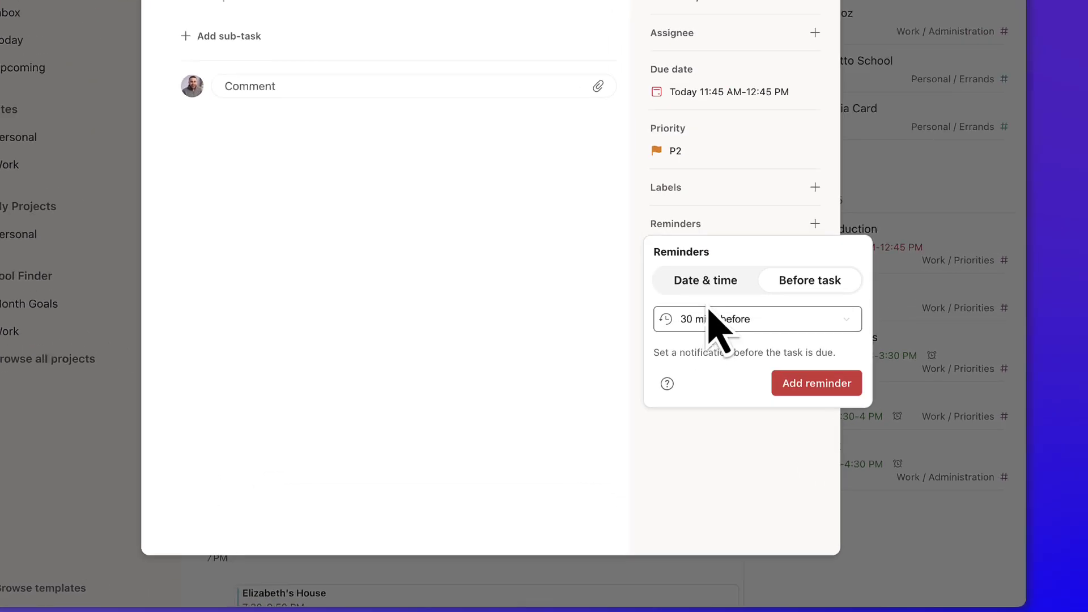
pyautogui.click(707, 342)
pyautogui.click(830, 183)
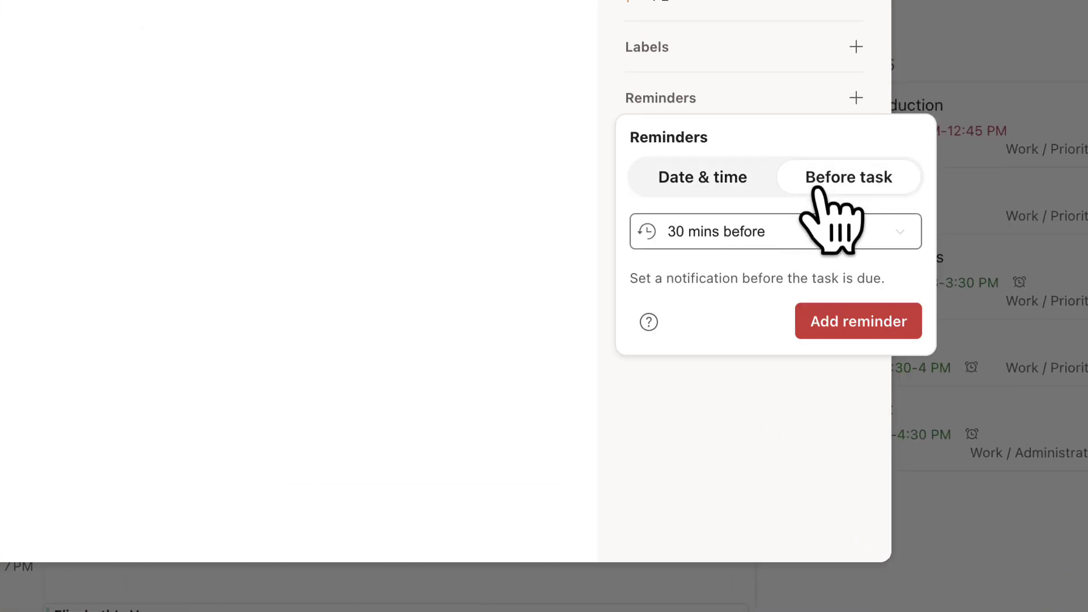
pyautogui.click(743, 186)
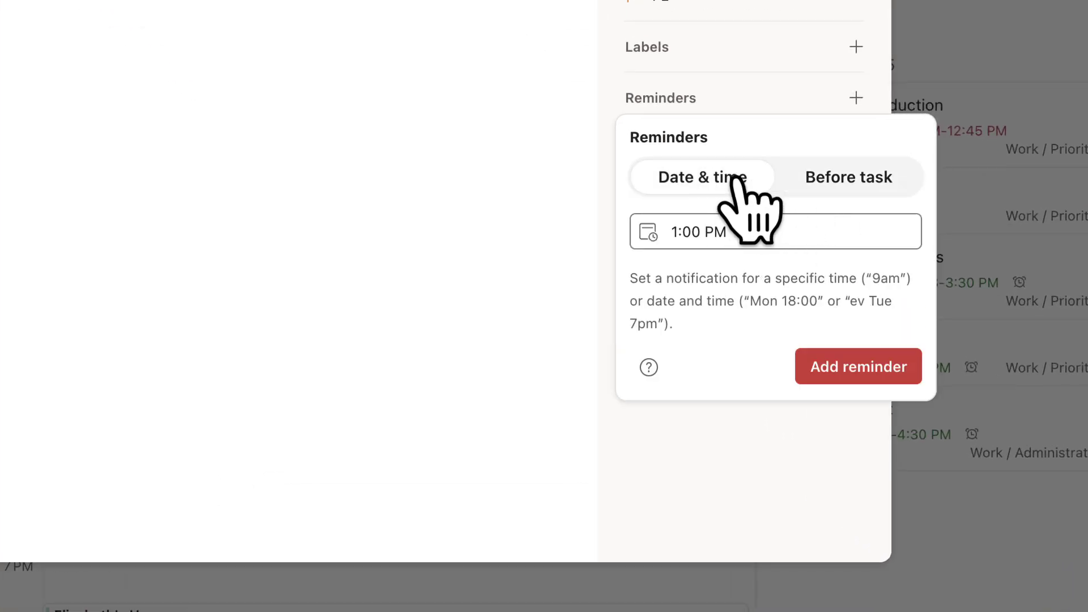
pyautogui.click(458, 184)
pyautogui.click(689, 158)
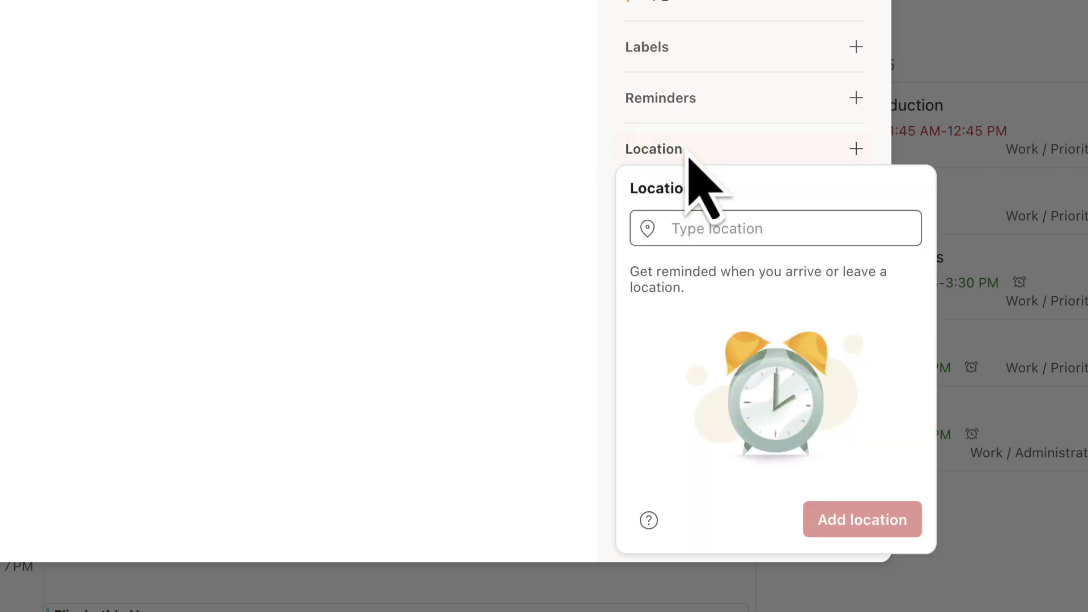
pyautogui.click(549, 166)
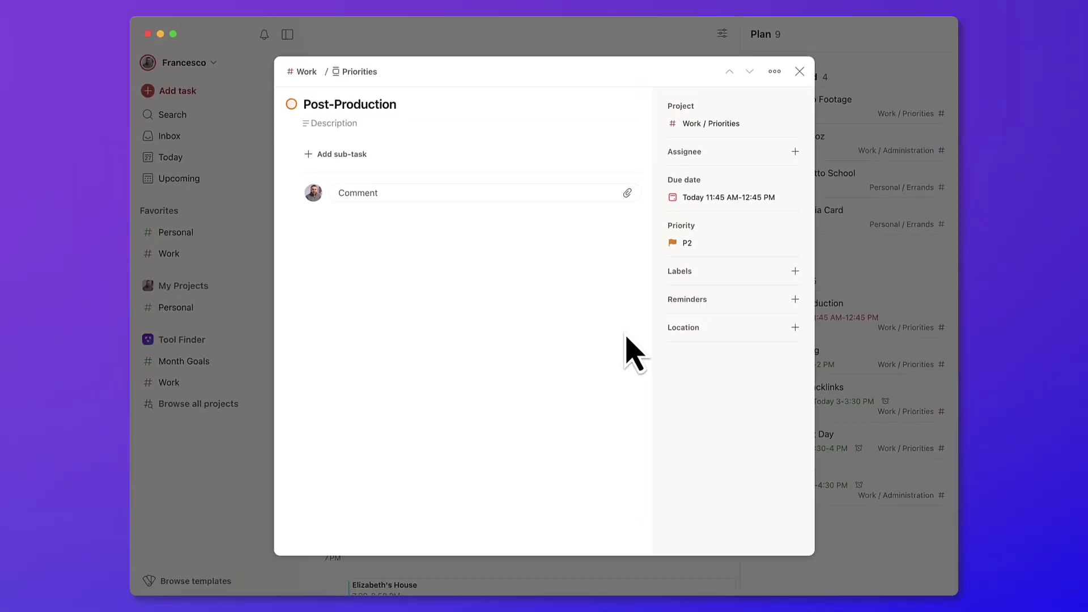
# Close the task, switch Today through List and Board back to Calendar, and hide the Plan: 9 panel
pyautogui.click(827, 251)
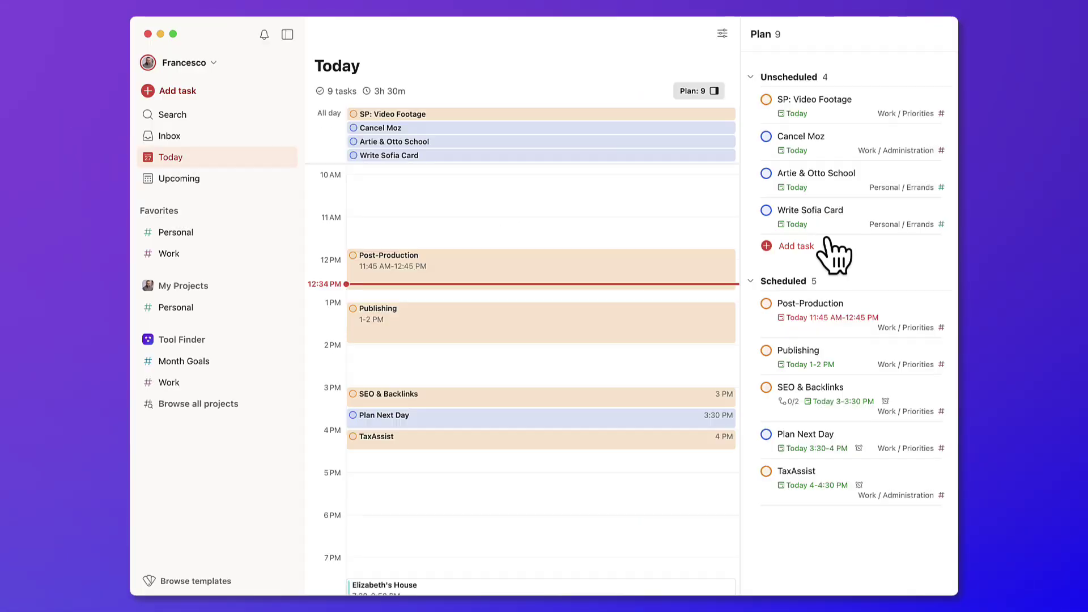
pyautogui.click(723, 33)
pyautogui.click(680, 94)
pyautogui.click(675, 97)
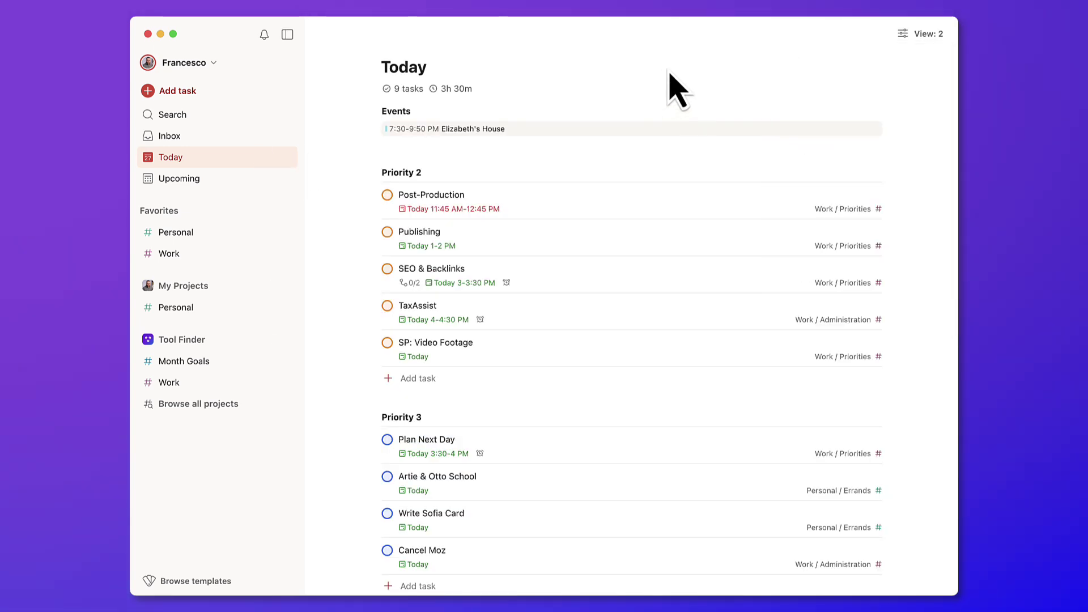
pyautogui.click(920, 34)
pyautogui.click(860, 91)
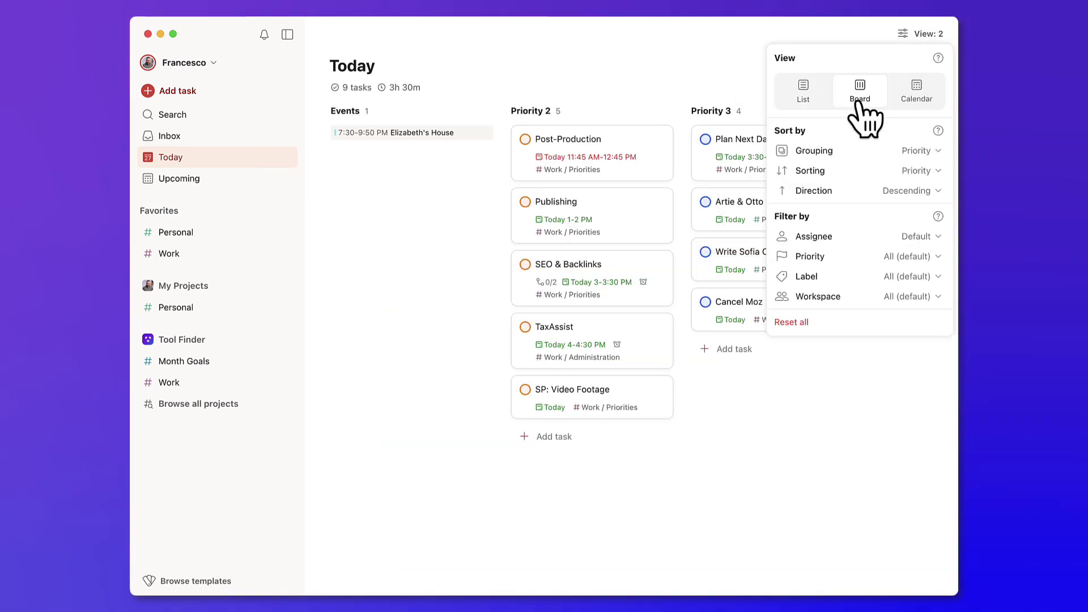
pyautogui.click(917, 90)
pyautogui.click(850, 67)
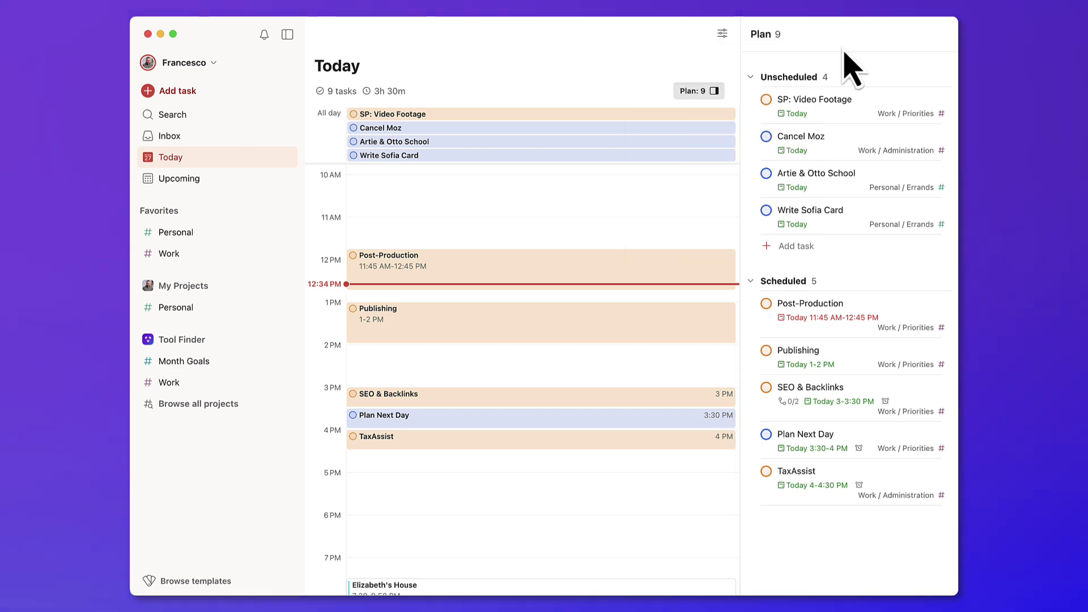
pyautogui.click(703, 92)
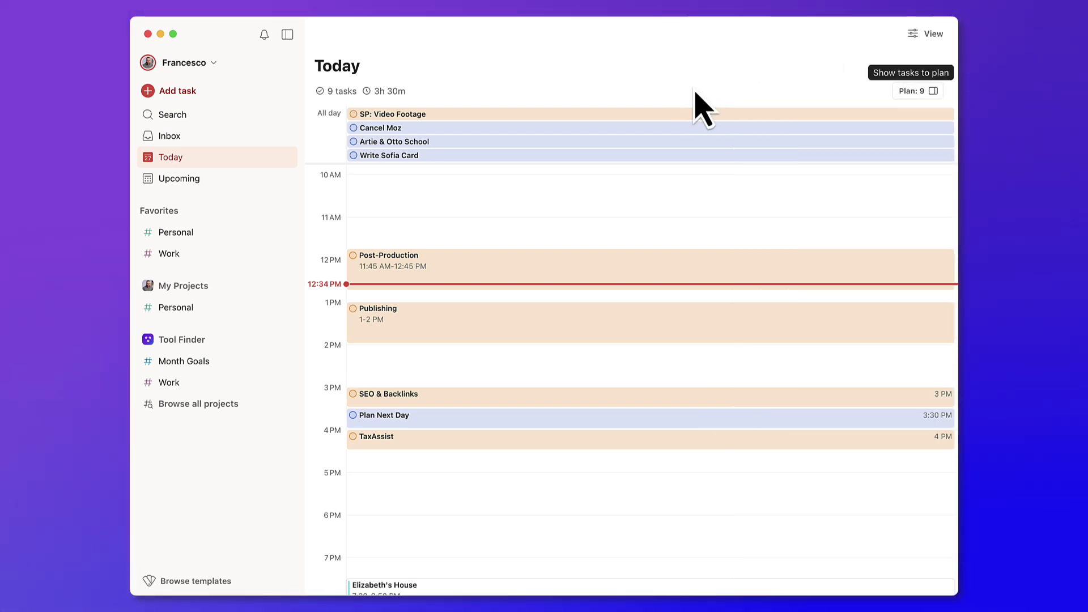
# Show the Work project as a calendar with the No date: 31 task panel open
pyautogui.click(211, 384)
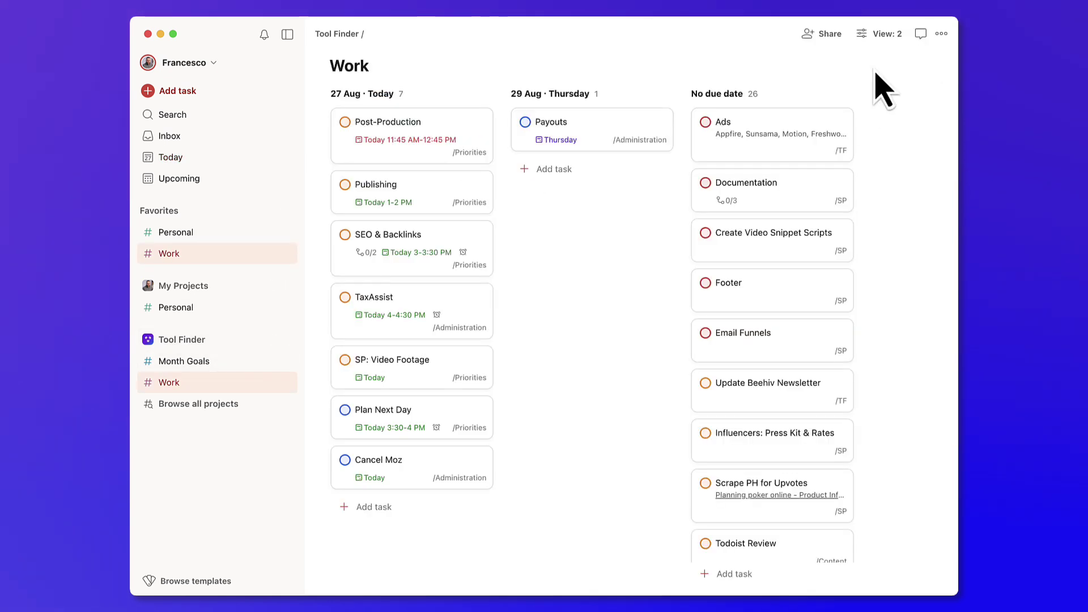
pyautogui.click(887, 34)
pyautogui.click(916, 91)
pyautogui.press('Escape')
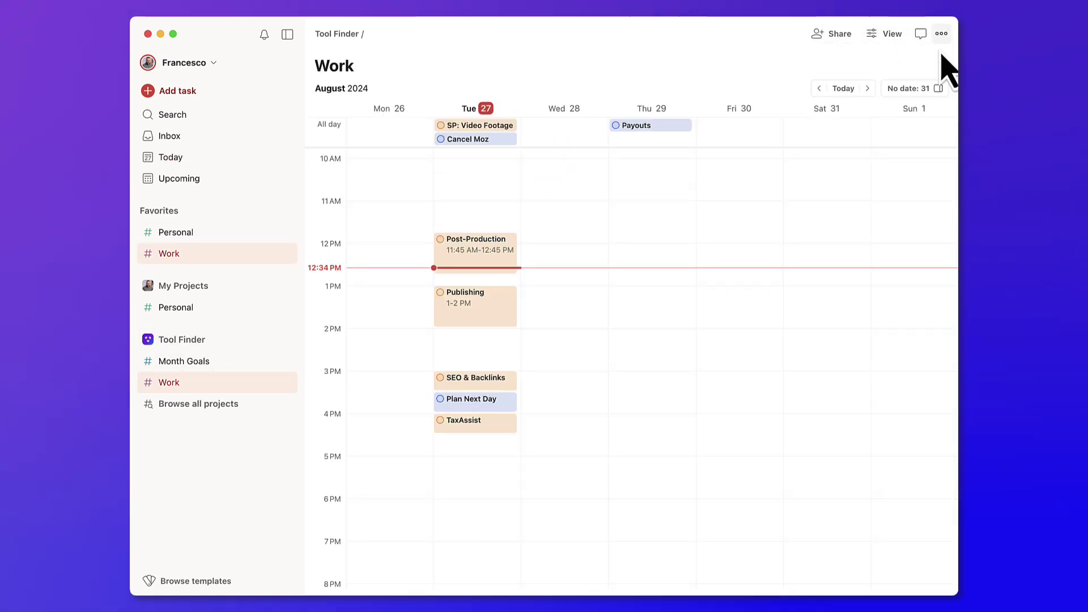
pyautogui.click(924, 89)
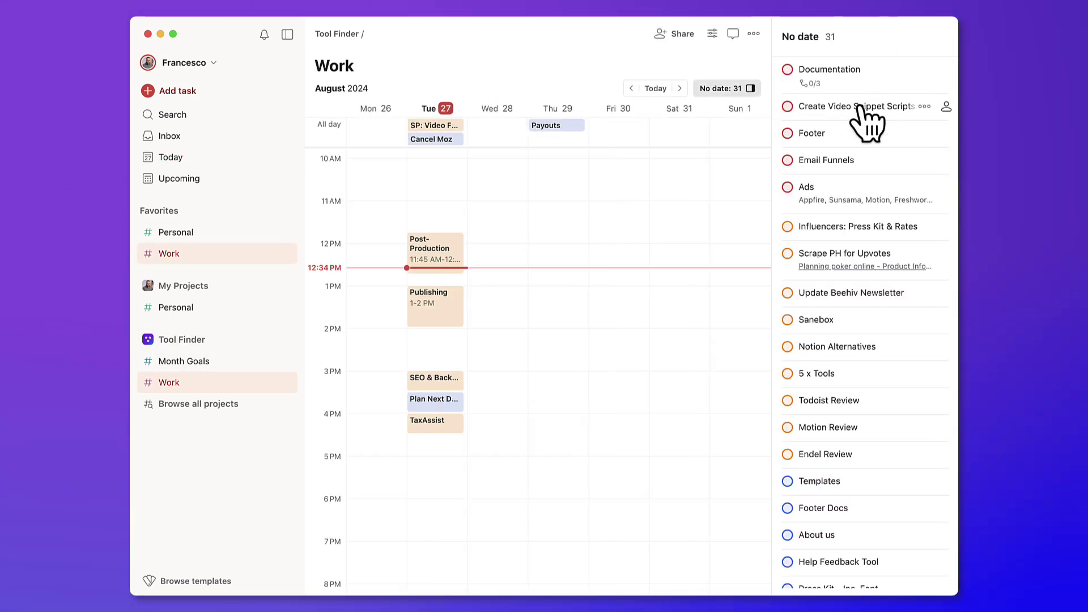